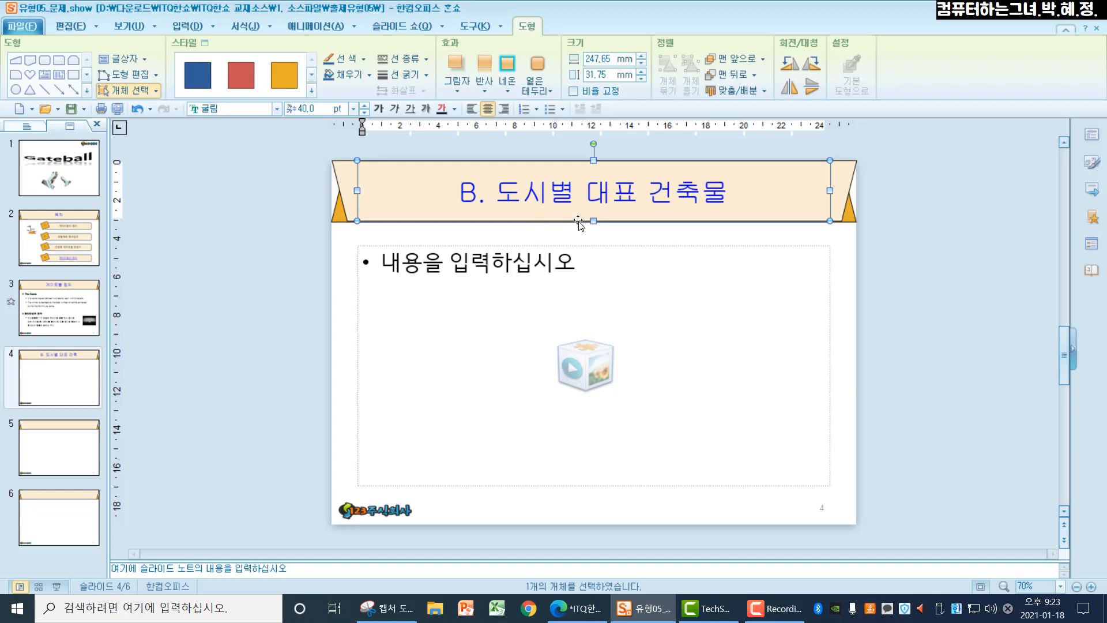
Step: Insert a table with 3 rows and 3 columns in the content placeholder of slide 4
left_click(626, 366)
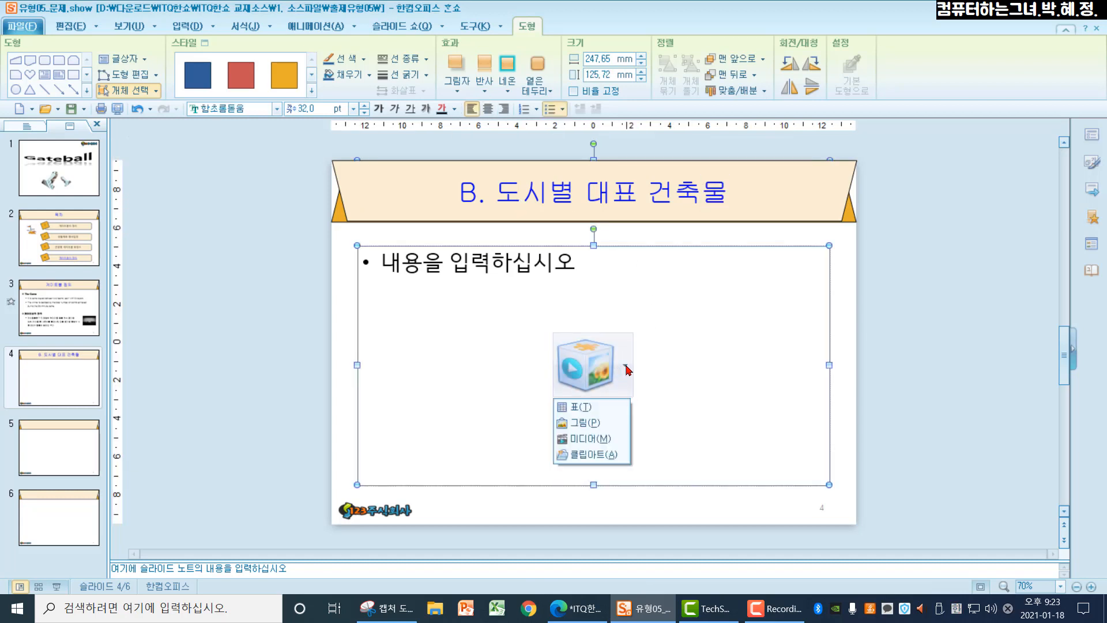
left_click(615, 409)
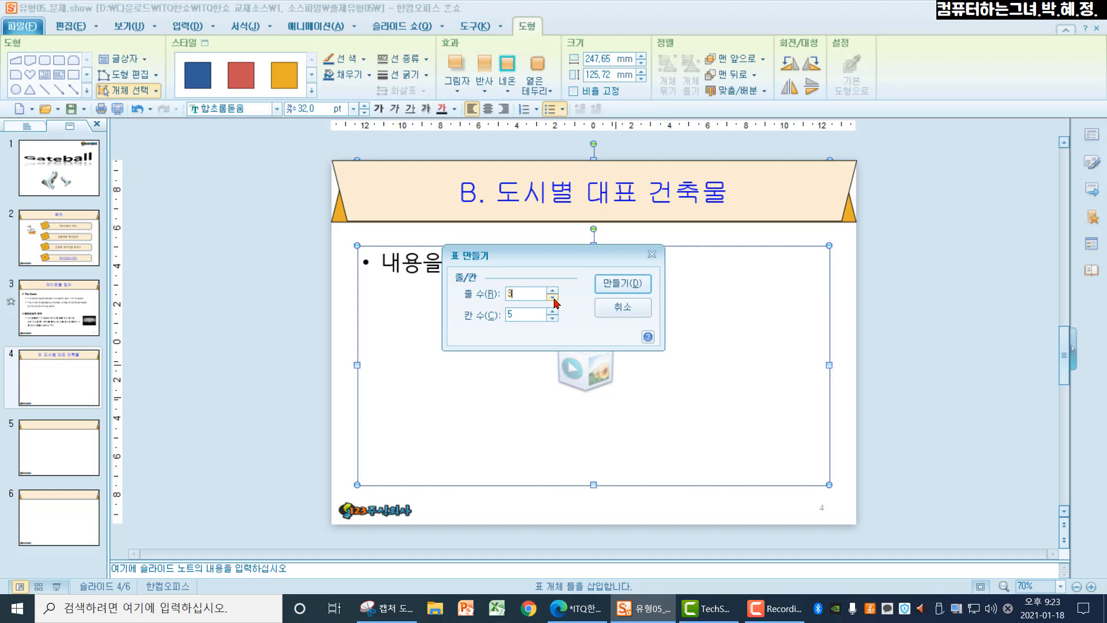
left_click(553, 318)
left_click(552, 318)
left_click(609, 287)
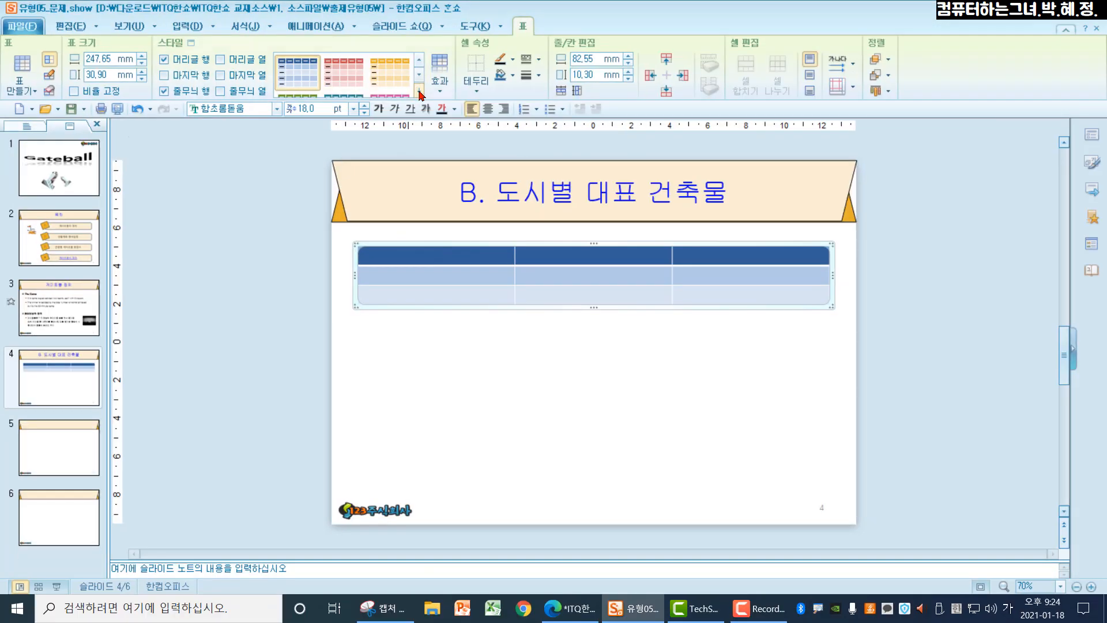
Step: Apply the orange full-grid table style from the last row of the 보통 group to the table
left_click(552, 181)
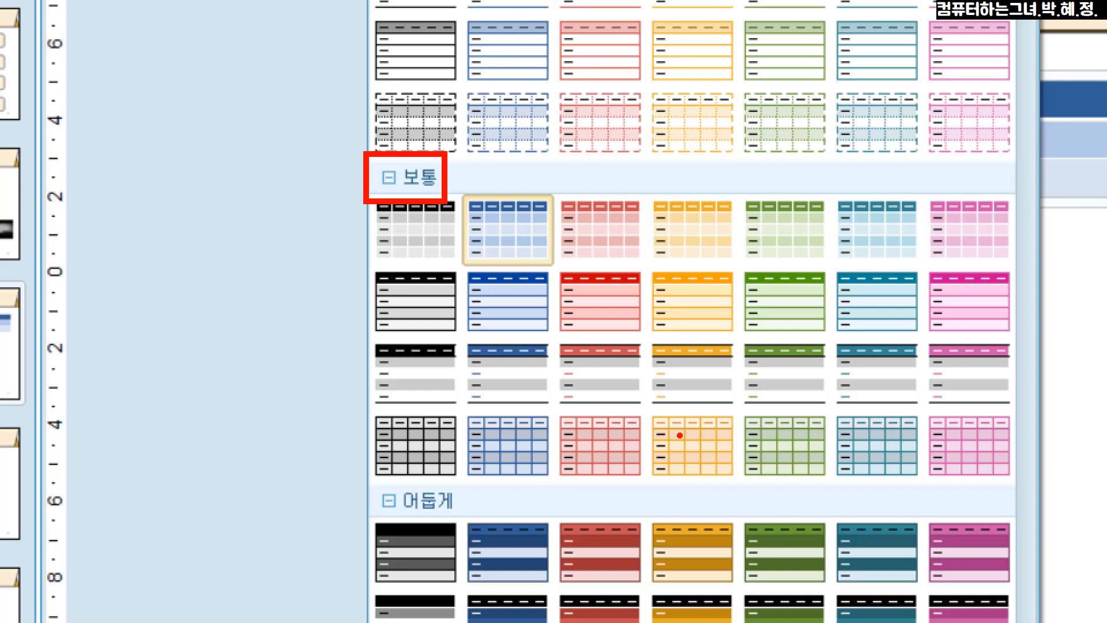
key("Escape")
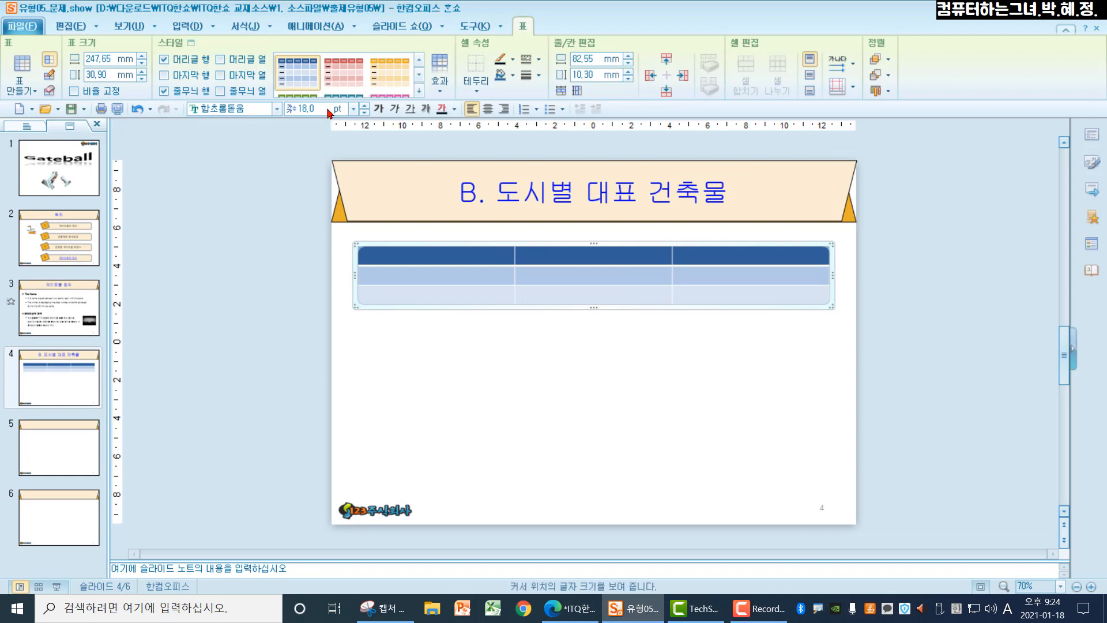
left_click(420, 91)
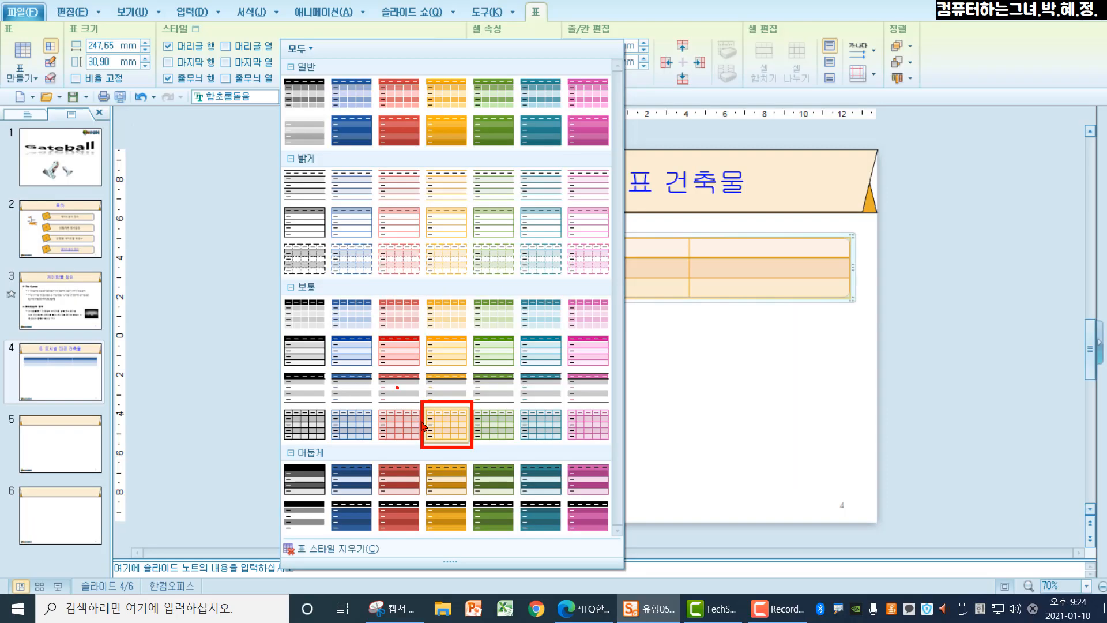
key("Escape")
left_click(423, 94)
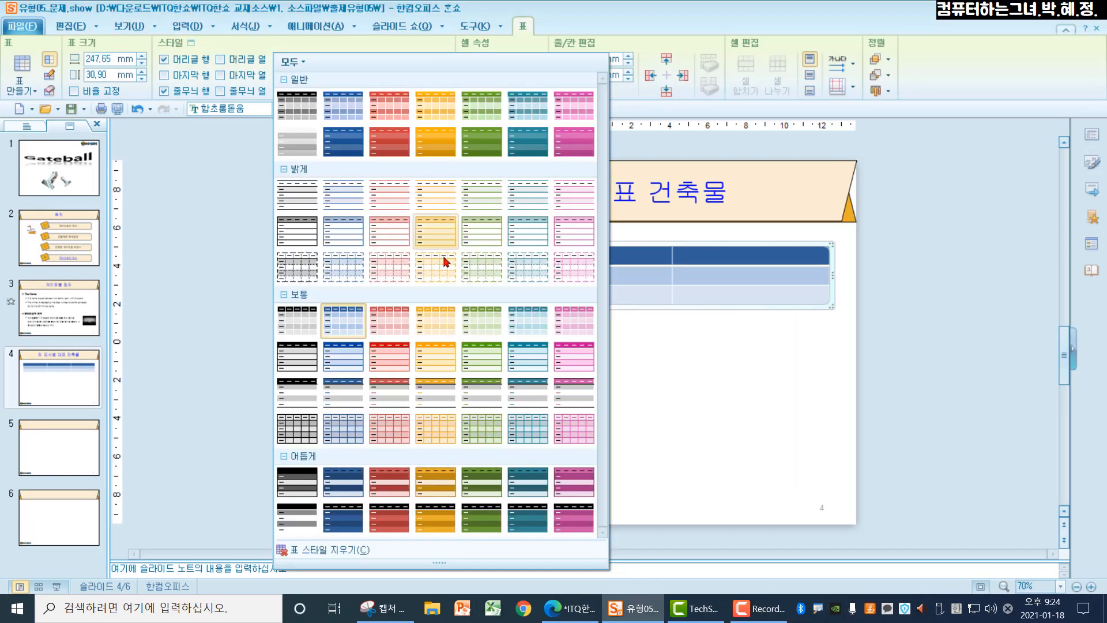
left_click(436, 427)
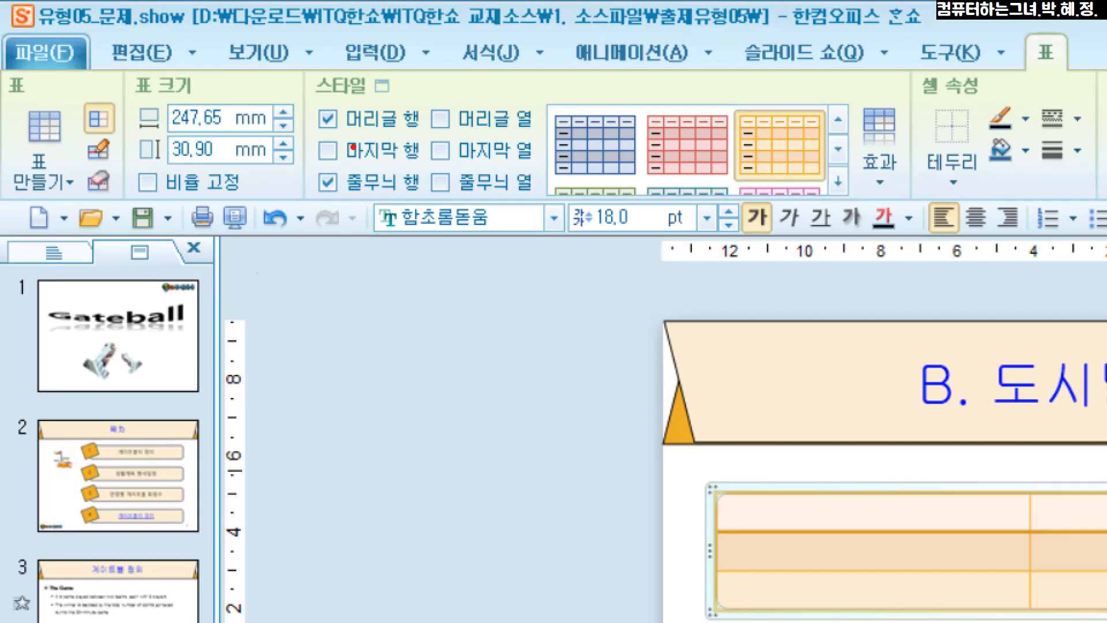
Step: Turn off the header row (머리글 행) and banded rows (줄무늬 행) options for the table
mouse_move(301, 102)
left_mouse_down()
mouse_move(369, 134)
mouse_move(438, 141)
left_mouse_up()
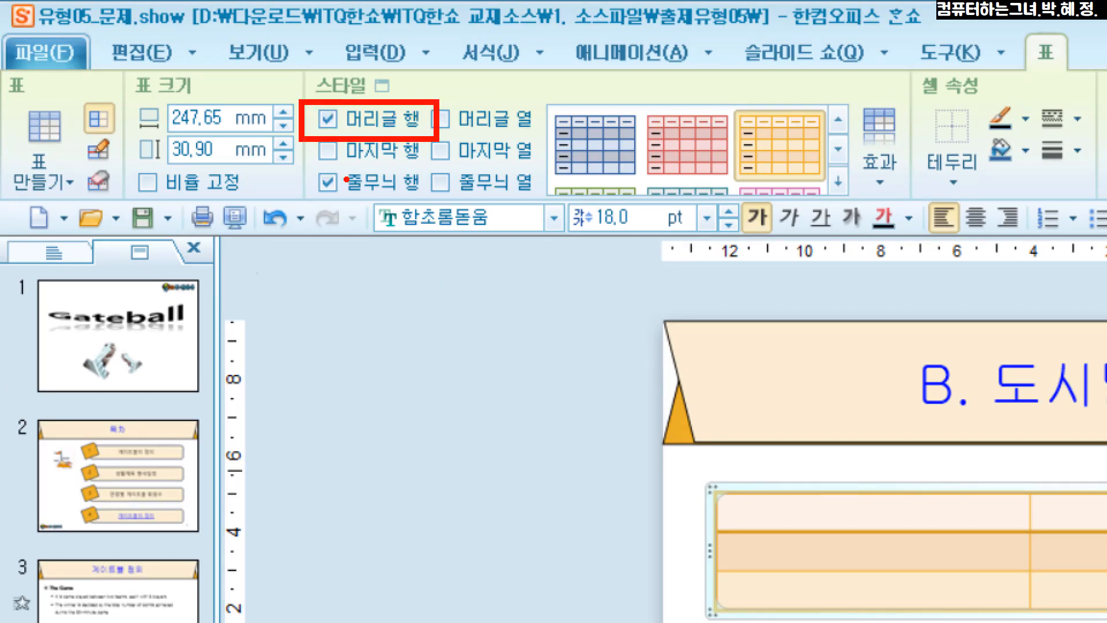
mouse_move(301, 167)
left_mouse_down()
mouse_move(329, 209)
mouse_move(434, 201)
left_mouse_up()
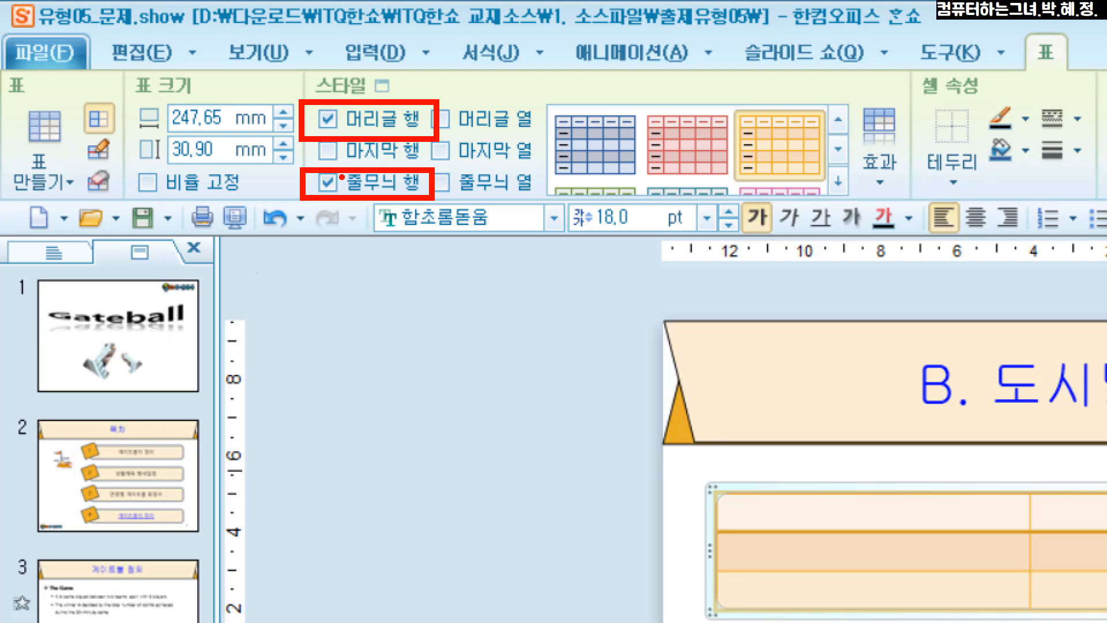
key("Escape")
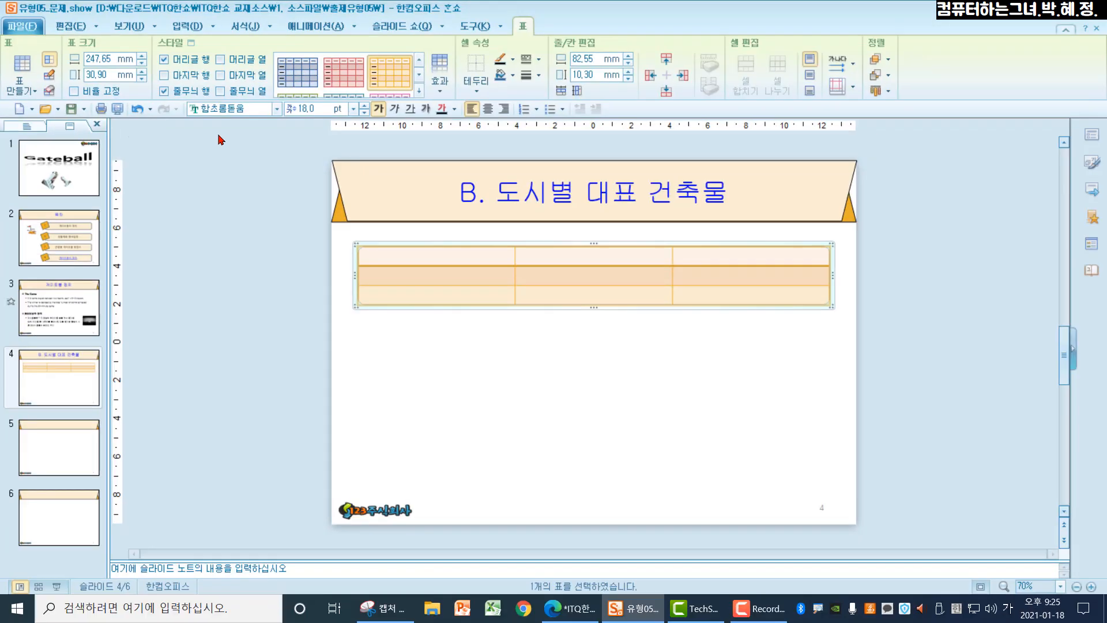
left_click(164, 62)
left_click(164, 91)
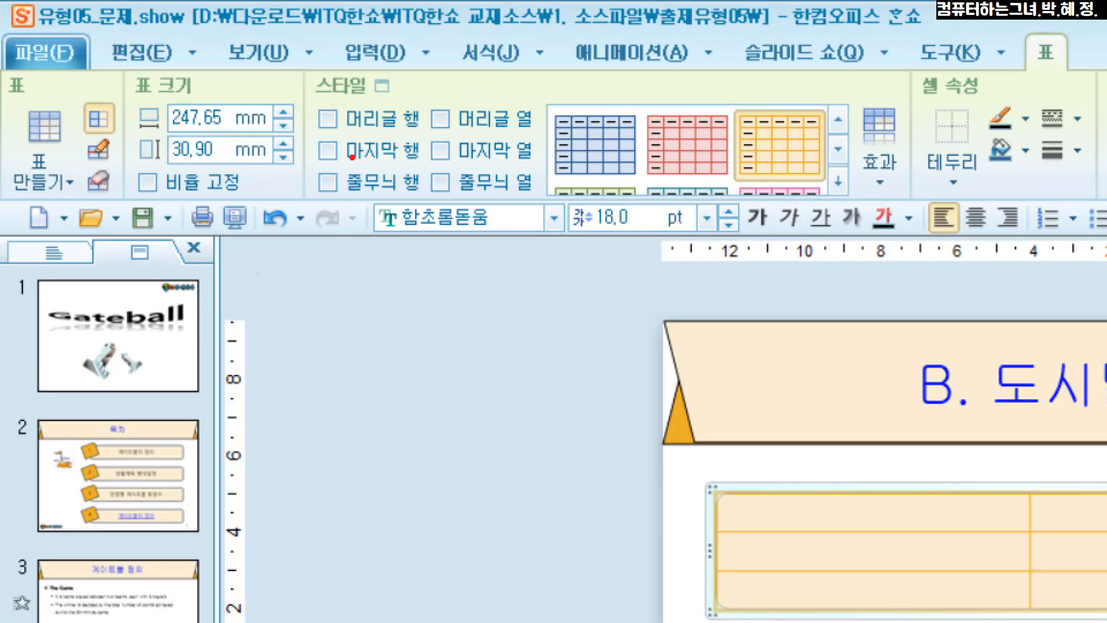
mouse_move(305, 106)
left_mouse_down()
mouse_move(386, 206)
mouse_move(426, 205)
left_mouse_up()
key("Escape")
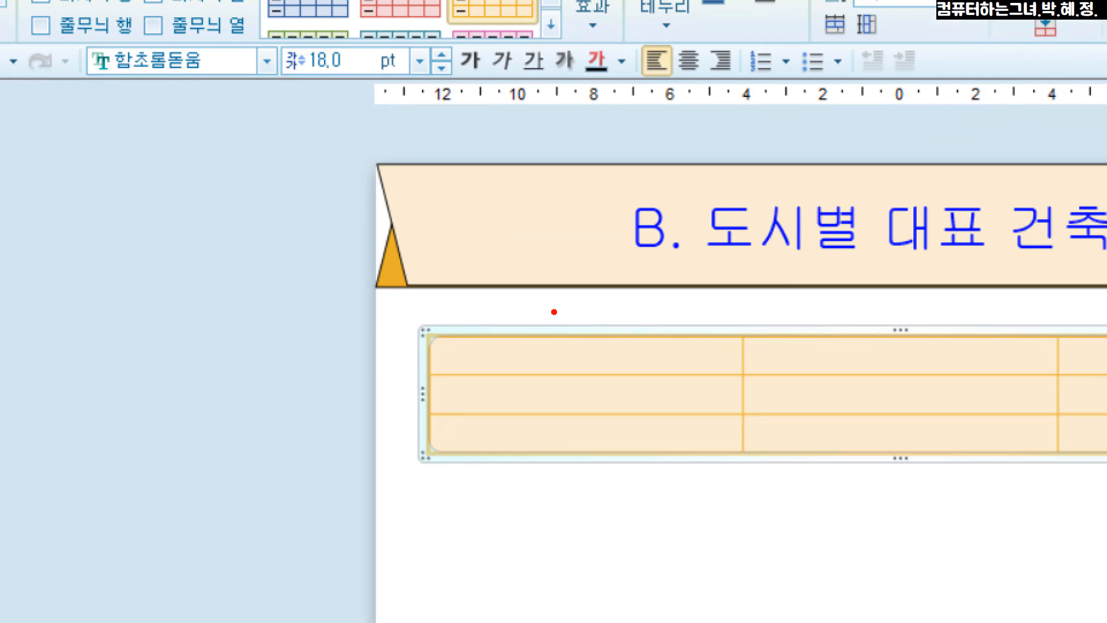
mouse_move(457, 307)
left_mouse_down()
mouse_move(524, 410)
mouse_move(610, 283)
left_mouse_up()
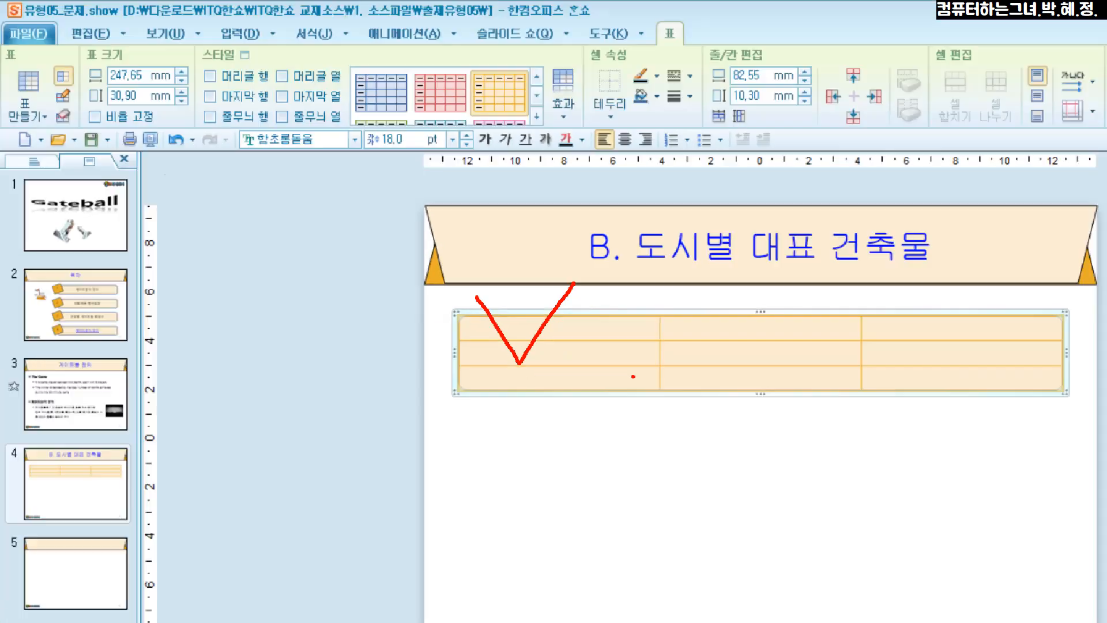
key("Escape")
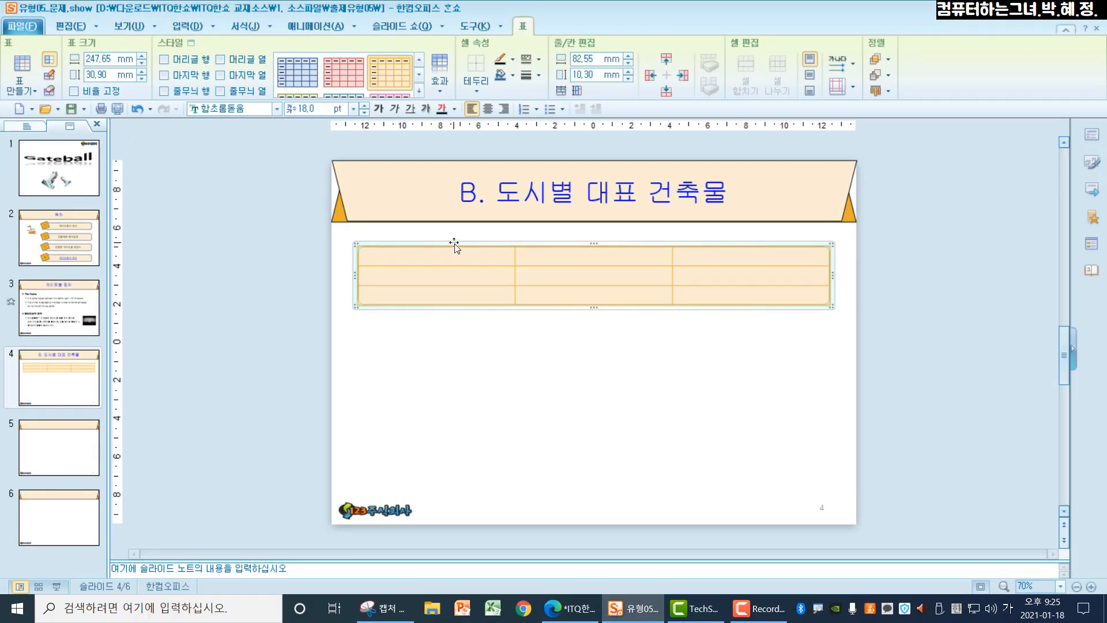
Step: Move the table lower on the slide and resize it to about 220 mm wide and 109 mm high, leaving space above and left of it
left_click_drag(455, 245, 483, 290)
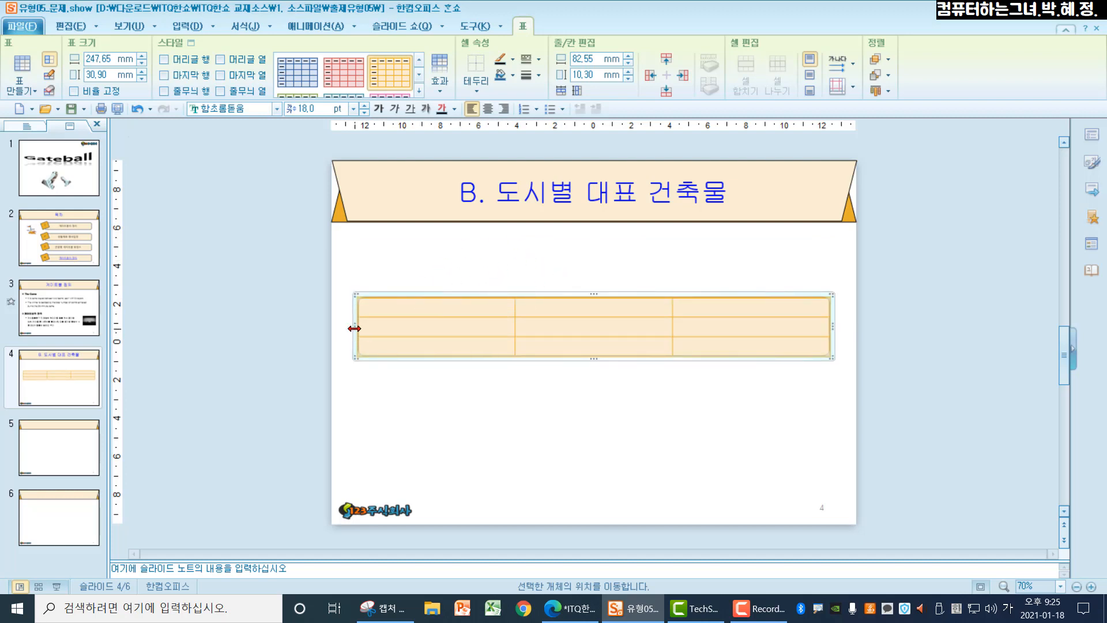
left_click_drag(353, 328, 403, 339)
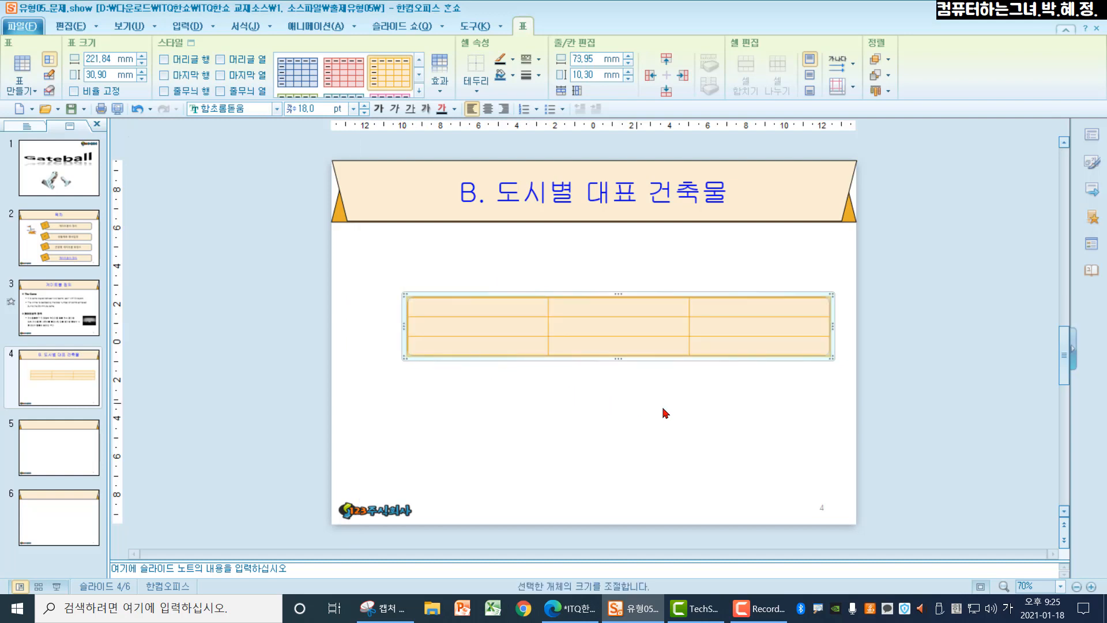
left_click_drag(837, 325, 852, 335)
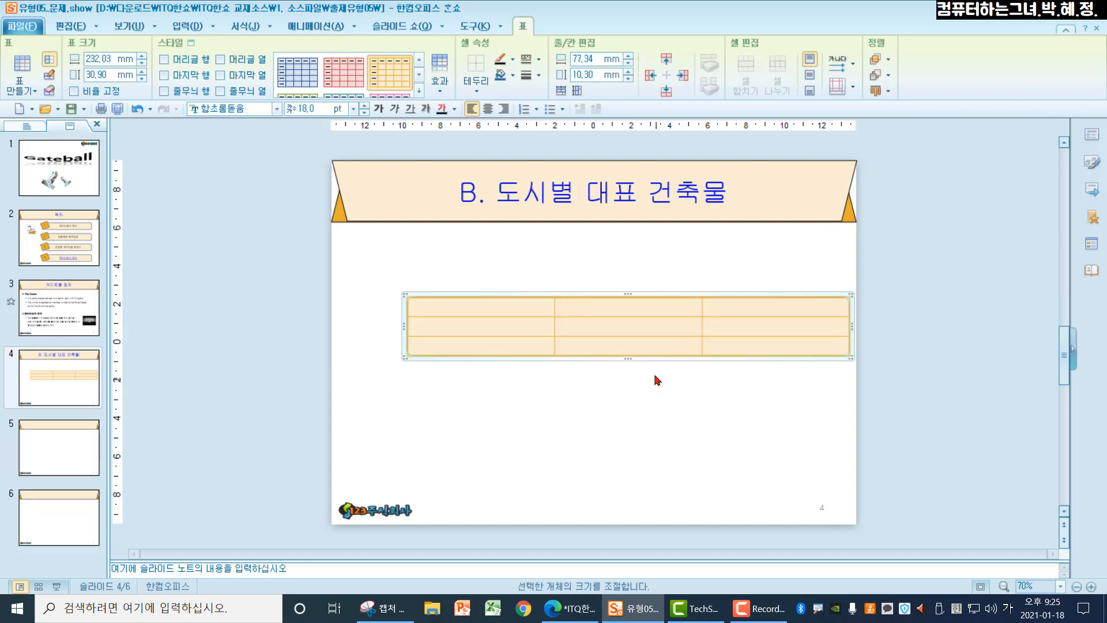
left_click_drag(628, 366, 626, 497)
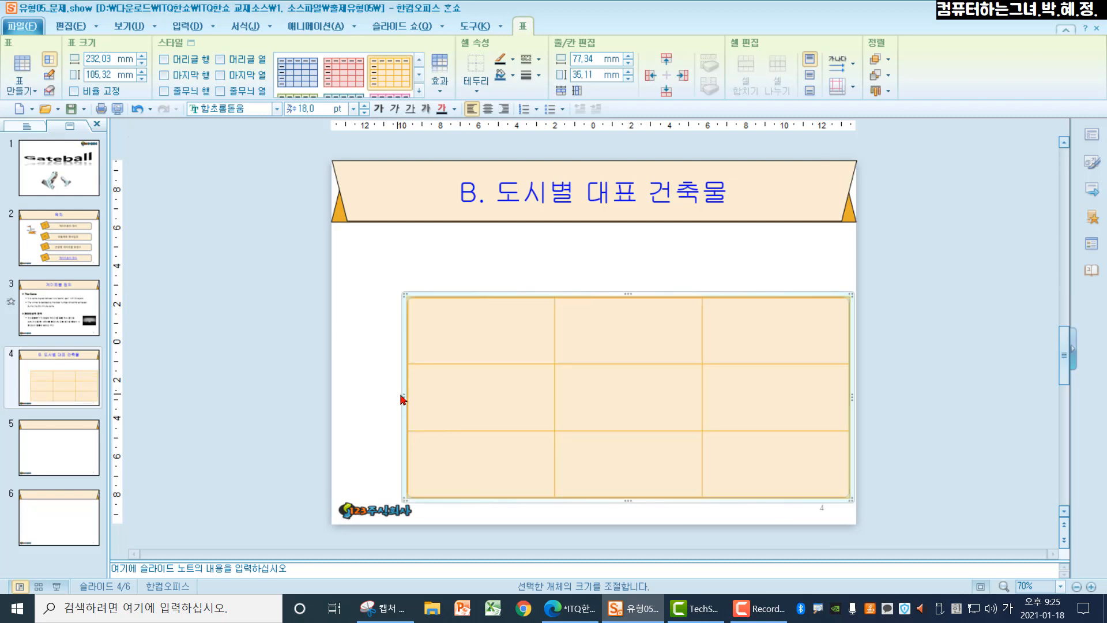
left_click(413, 396)
left_click_drag(404, 396, 419, 396)
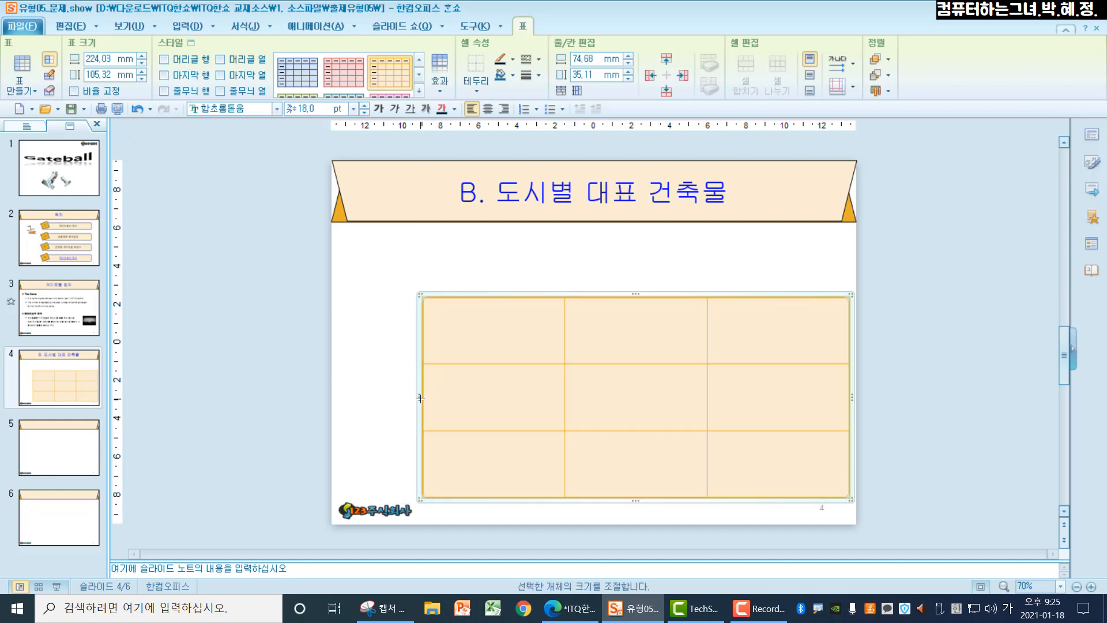
left_click_drag(634, 296, 634, 287)
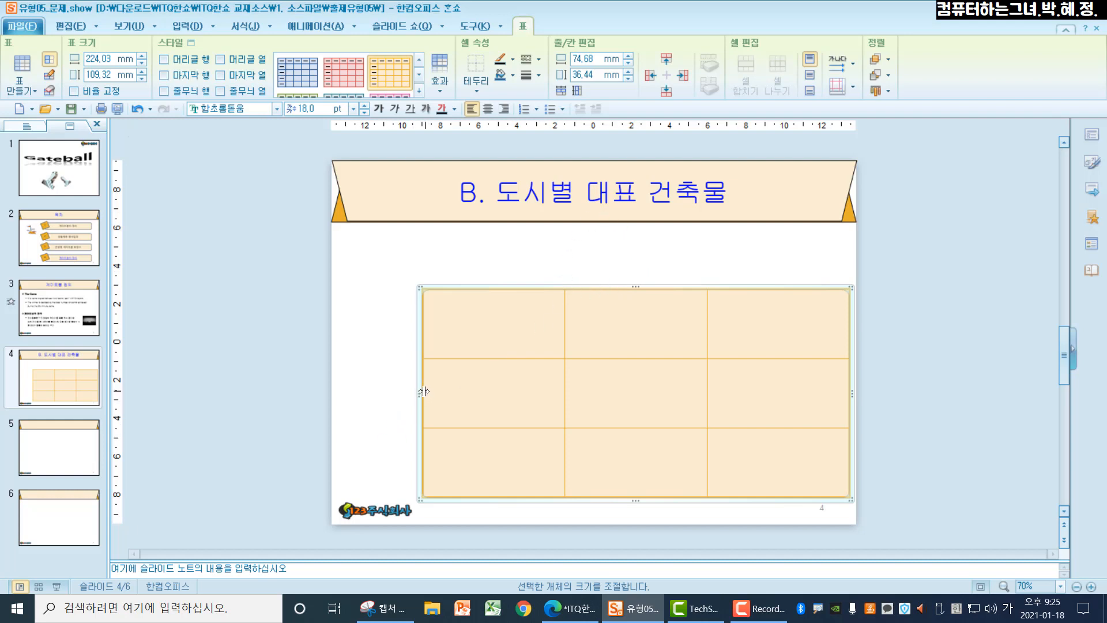
left_click_drag(419, 394, 428, 392)
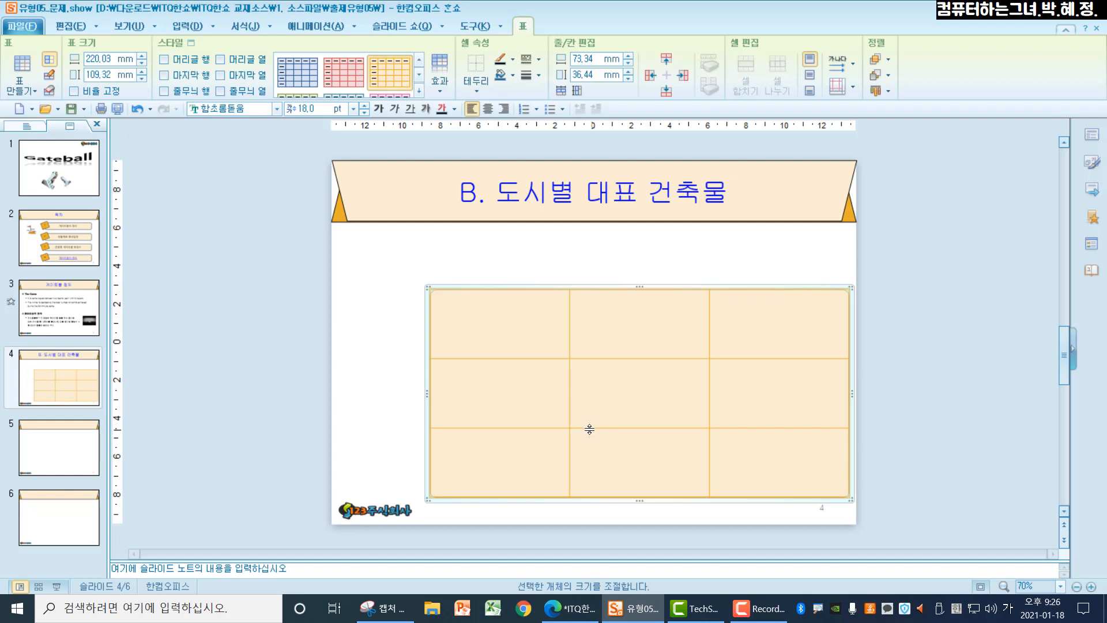
Step: Set the table's font to 맑은 고딕 and center its text horizontally and vertically in the cells
left_click(245, 110)
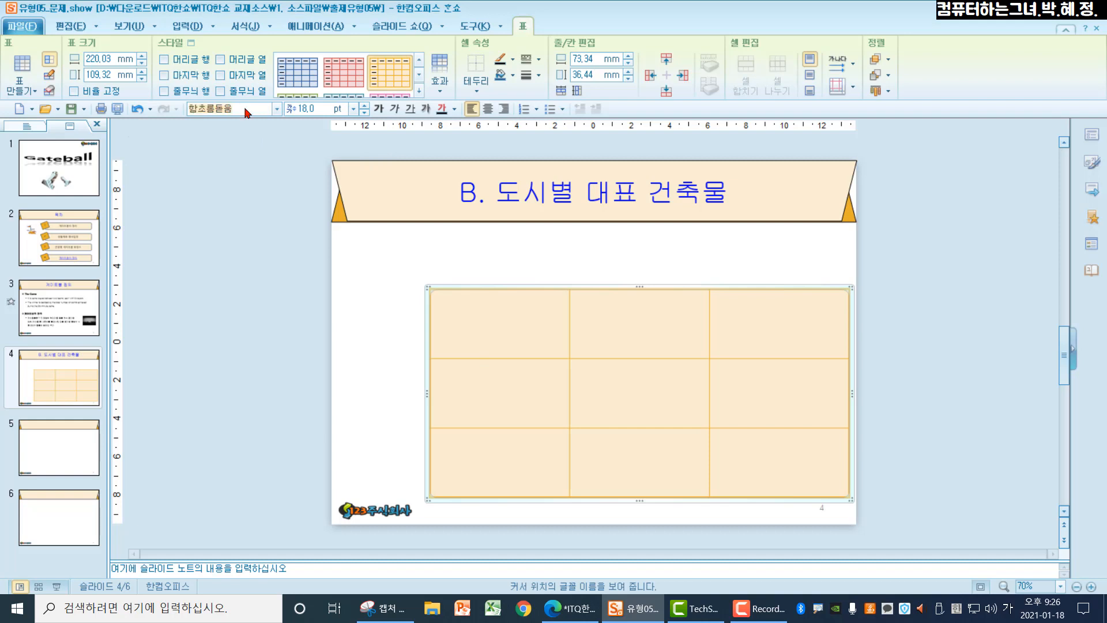
type("맑")
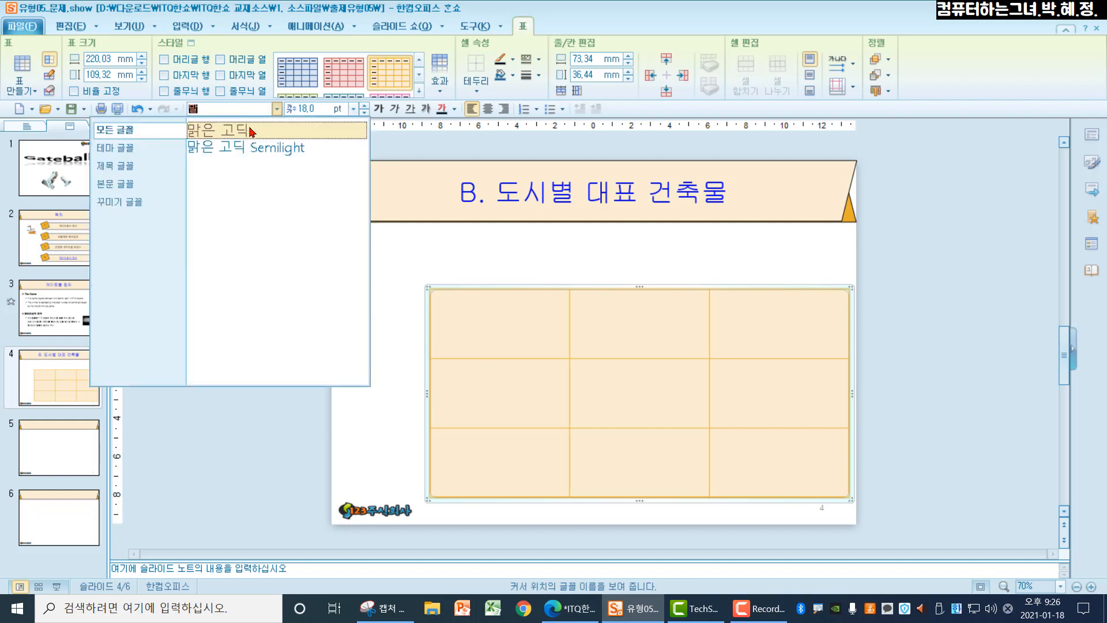
left_click(247, 130)
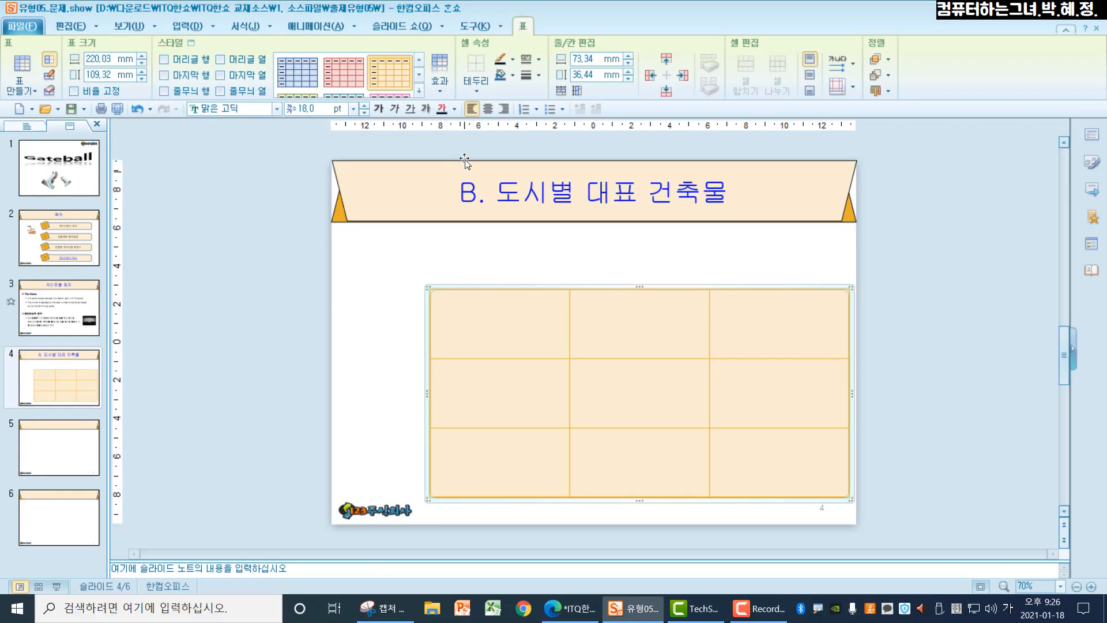
left_click(594, 171)
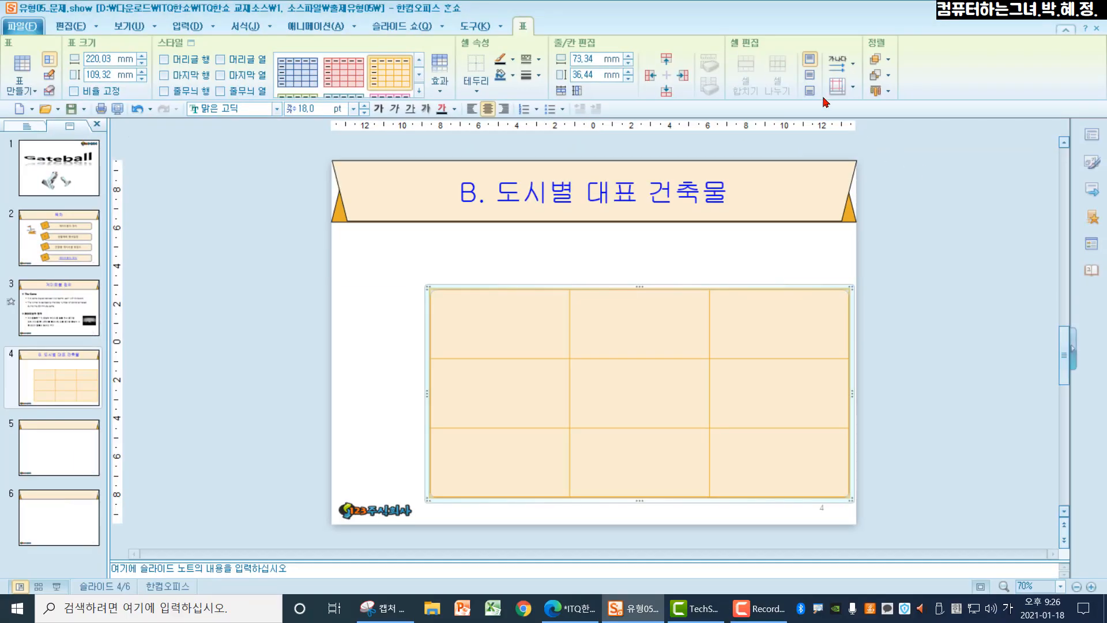
left_click(810, 76)
Step: Fill column one with 테베레강, 룸바르디아 주, 토스카나 주 and column two with 콜로세움, 스포르체스코 성, 피사의 탑
left_click(496, 332)
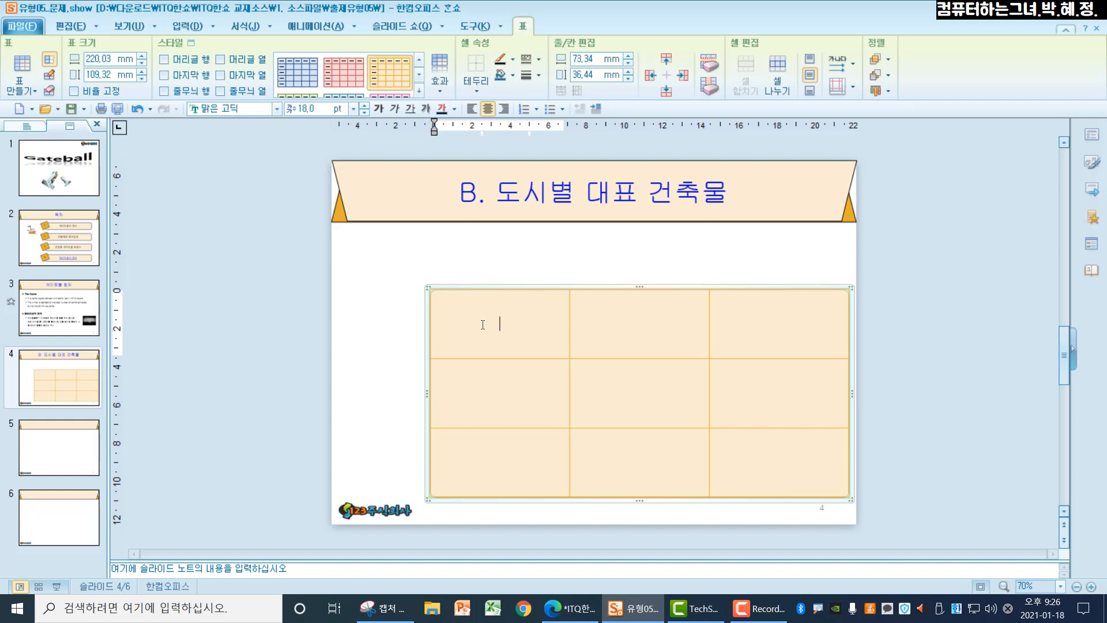
type("테베레")
key("BackSpace")
key("BackSpace")
type("강")
key("Down")
type("룸바름디아 주")
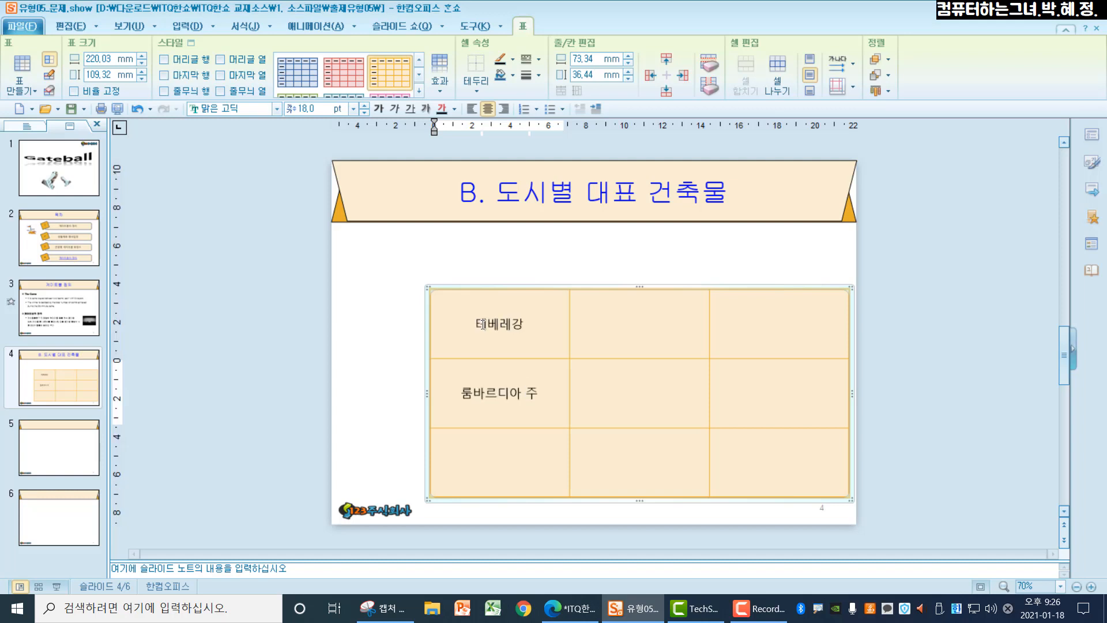
key("Down")
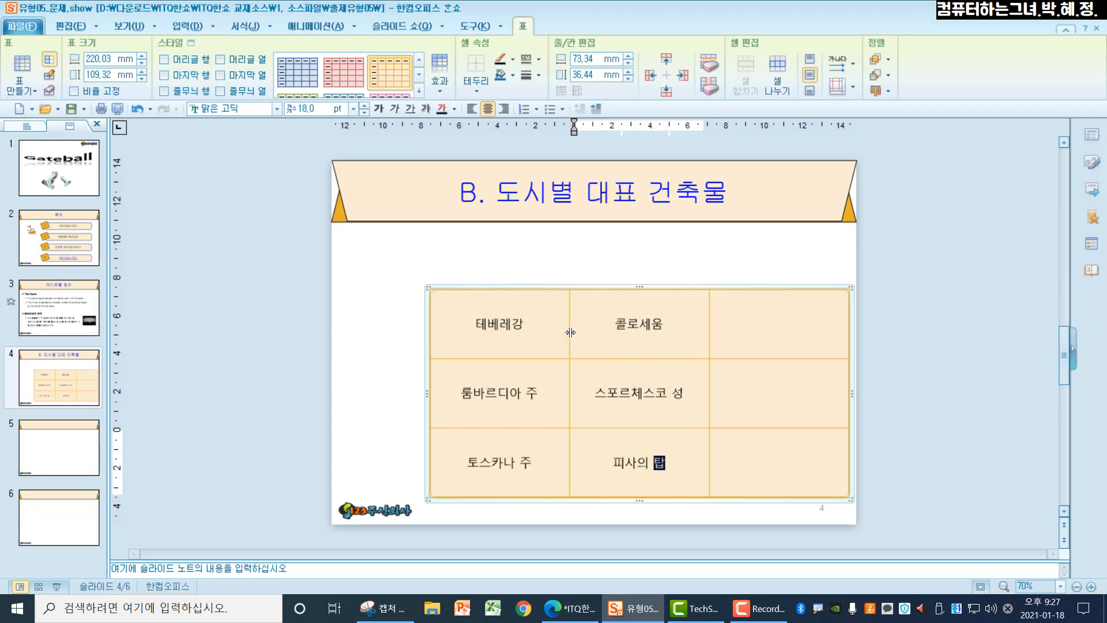
Step: Narrow the first two columns to fit their text, making the third column about 118 mm wide
left_click_drag(571, 333, 521, 339)
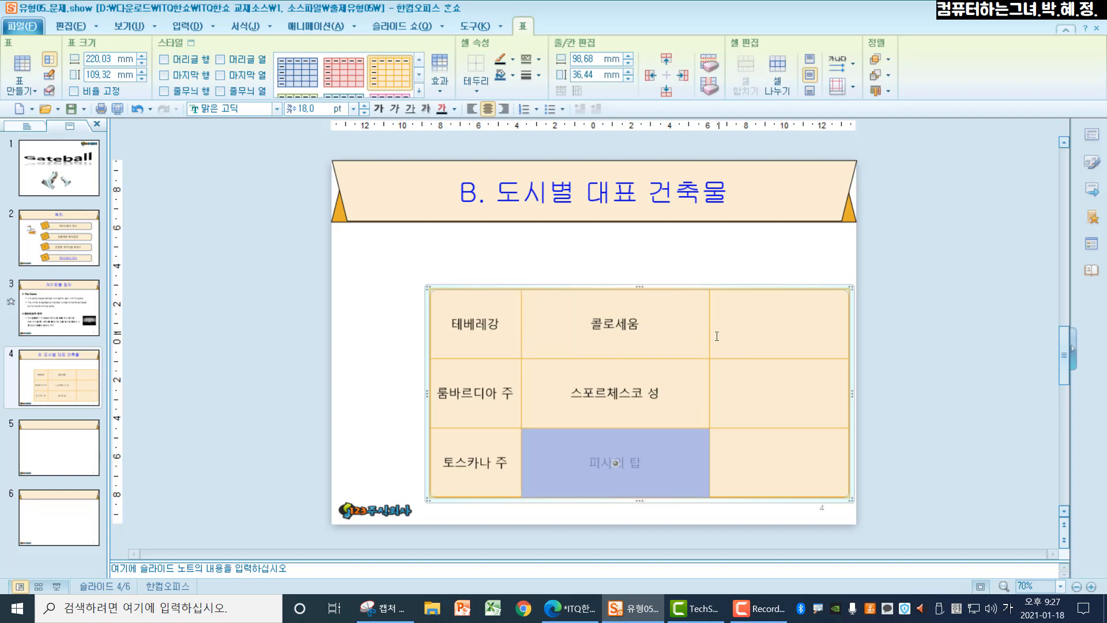
left_click_drag(710, 326, 628, 331)
Step: Fill the third cell of the first row with two lines: "검투사들의 대결과 호화로운 구경거리" and "리가 펼쳐지던 로마의 원형 경기장"
left_click(677, 326)
type("검투사들")
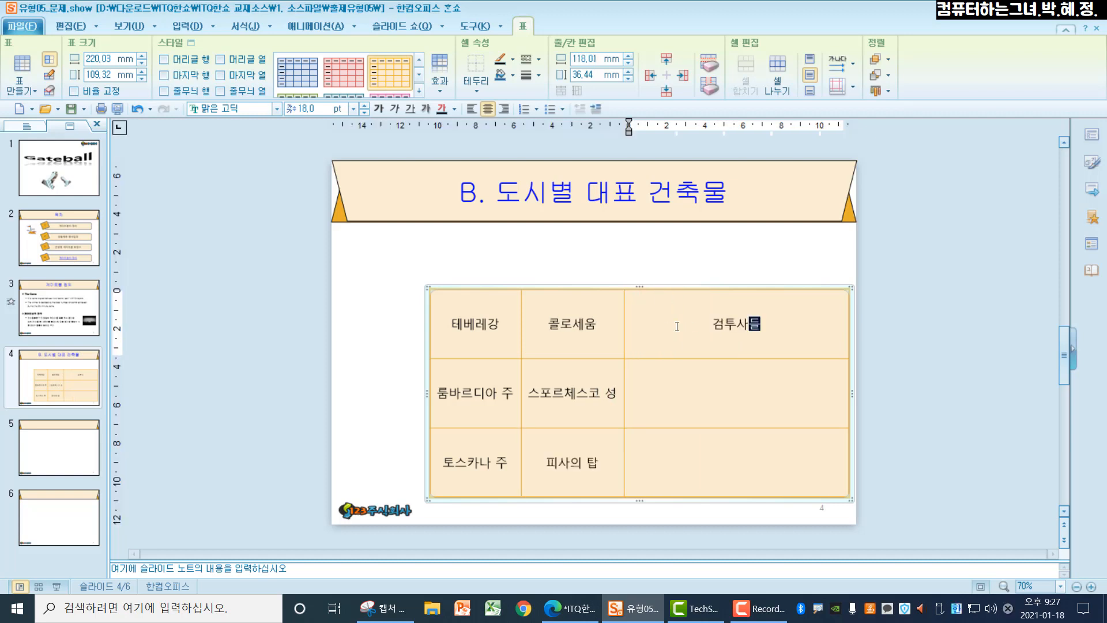
type("의 대겨결과 ")
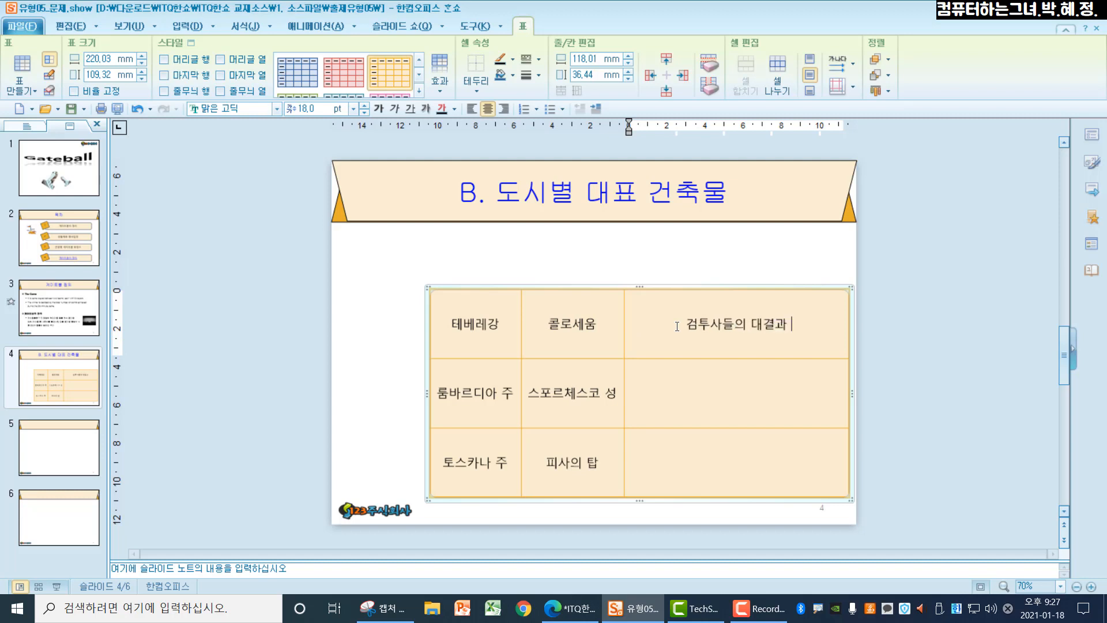
type("호화로운 구경")
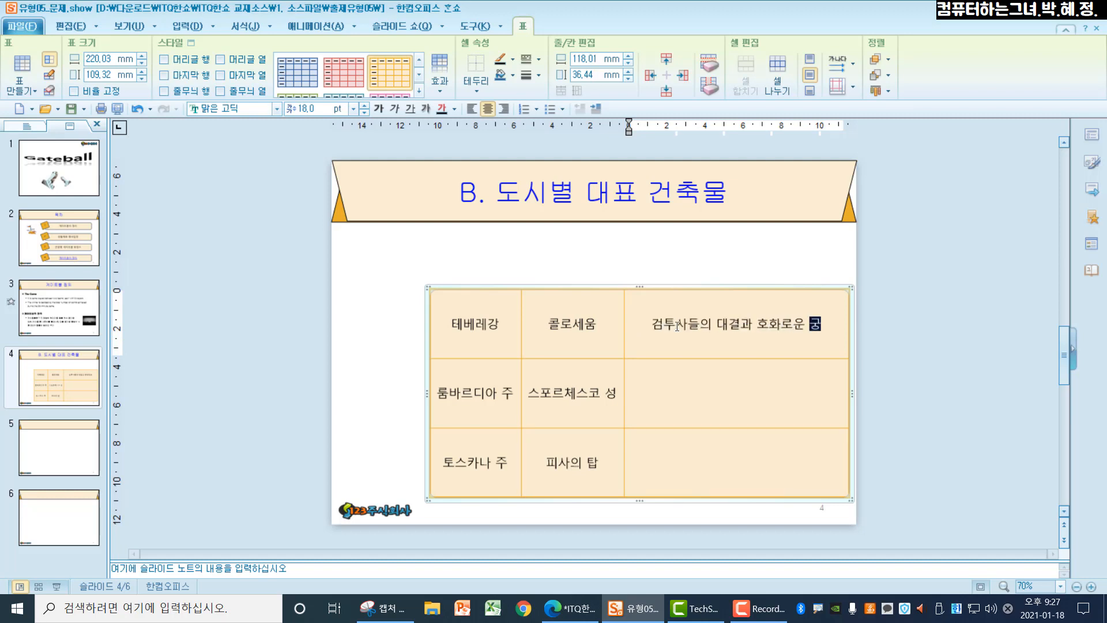
type("거리")
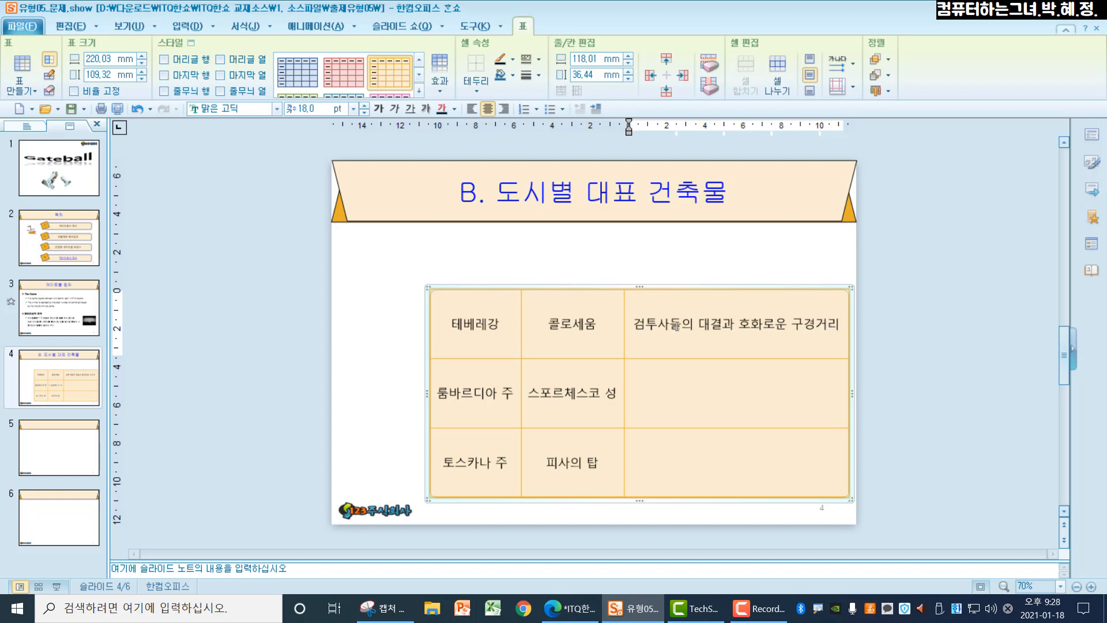
key("Return")
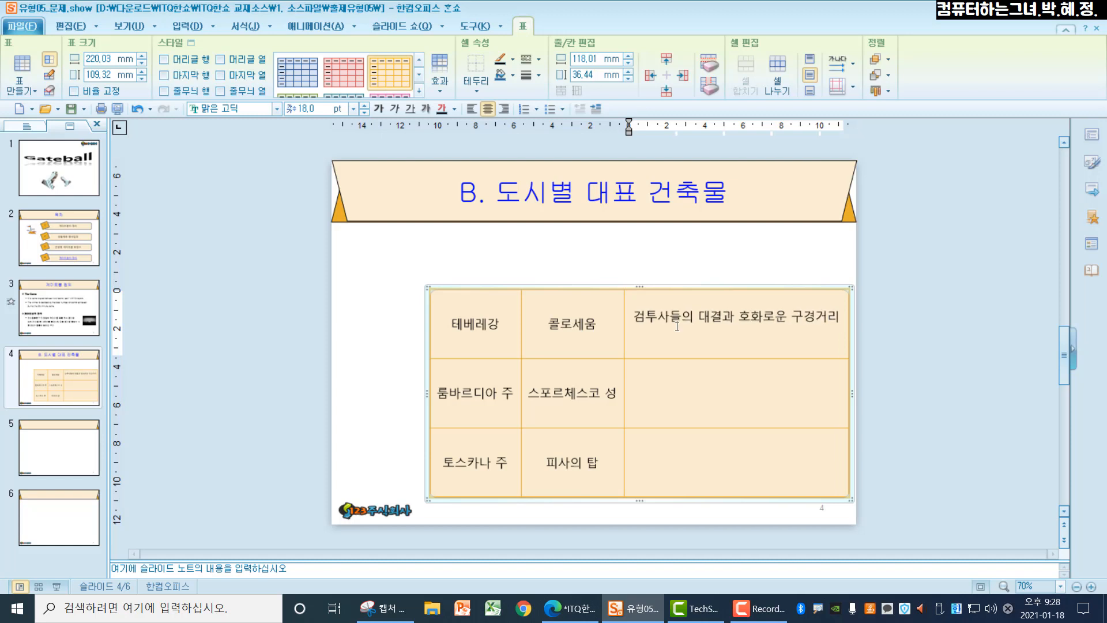
type("리가 펼쳐지던 로마의 원형 겨")
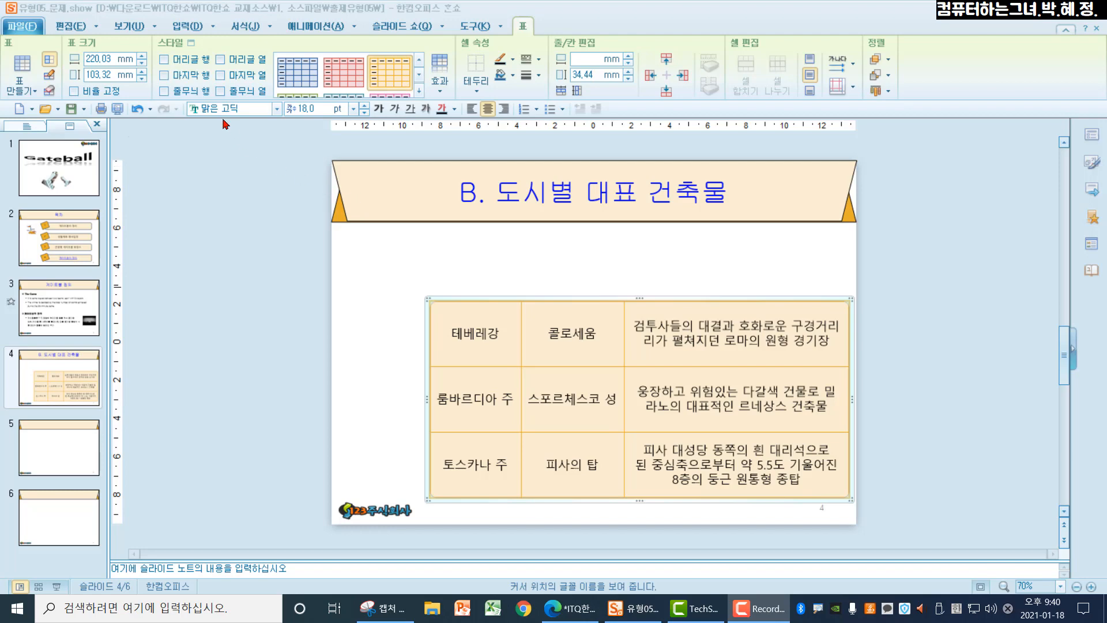
Step: Draw a rectangle about 48 mm wide and 26 mm high directly above the table's first column, matching the column's width
left_click(188, 26)
left_click(246, 91)
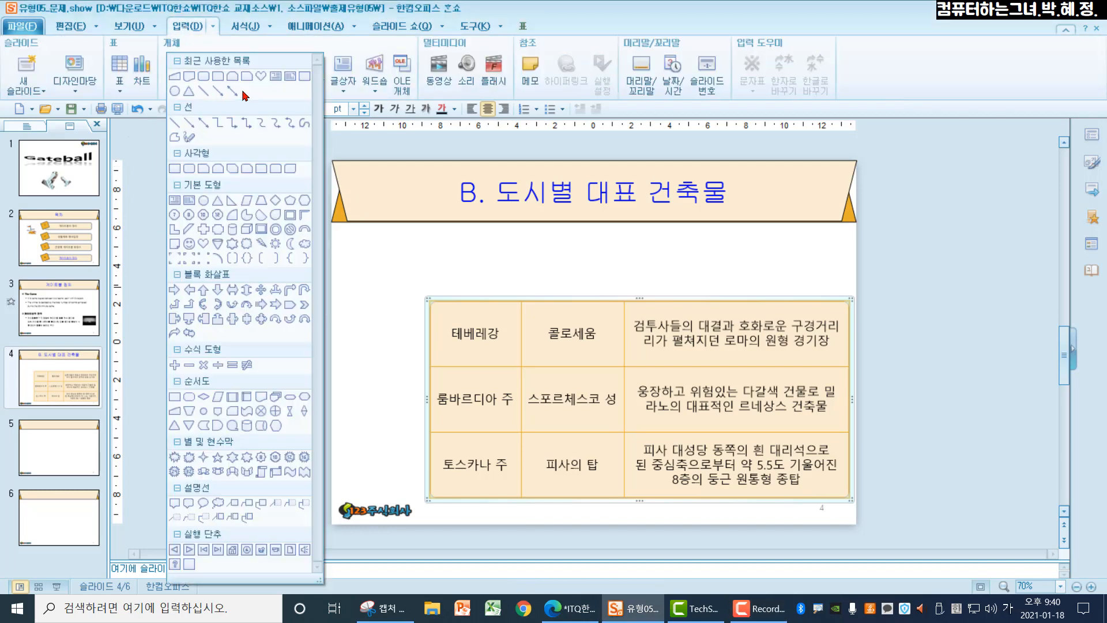
left_click(174, 170)
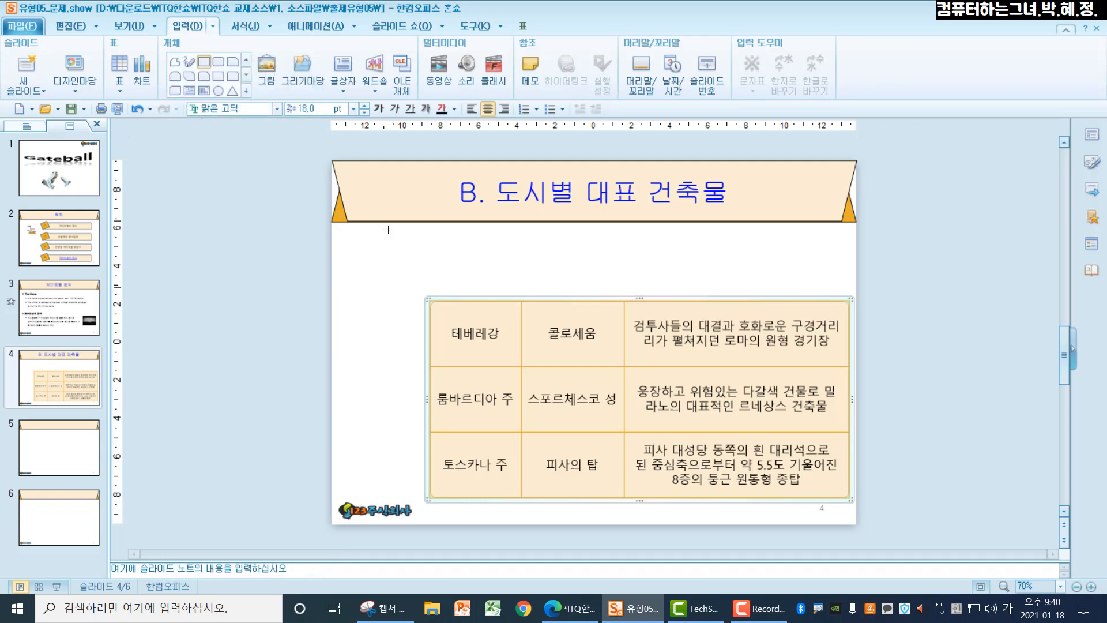
left_click_drag(430, 258, 520, 300)
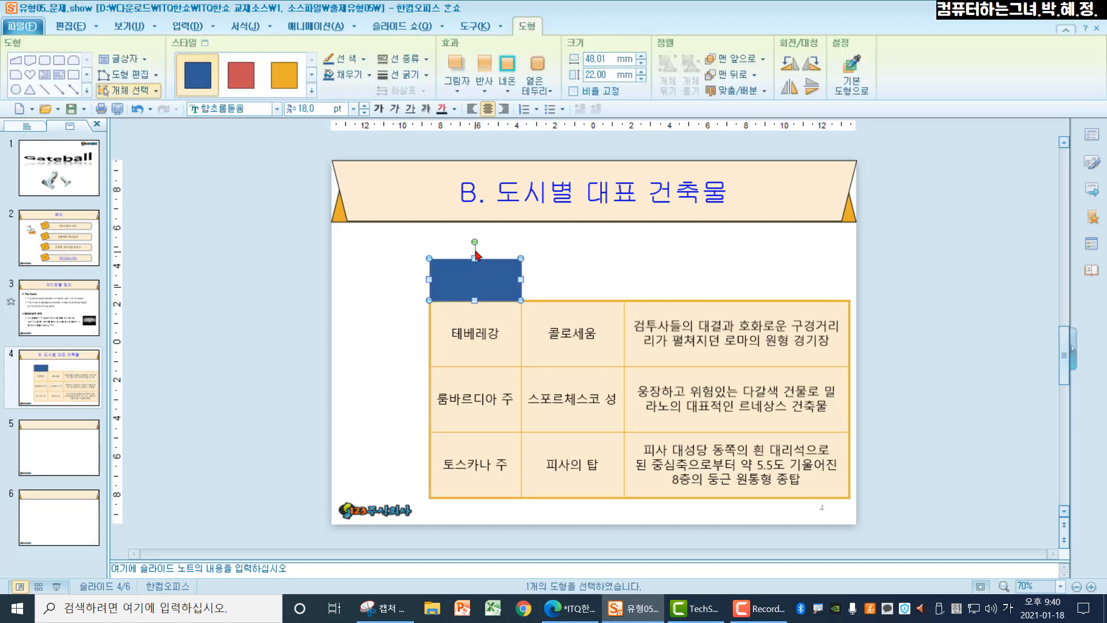
left_click(474, 252)
left_click(475, 266)
left_click_drag(474, 259, 474, 251)
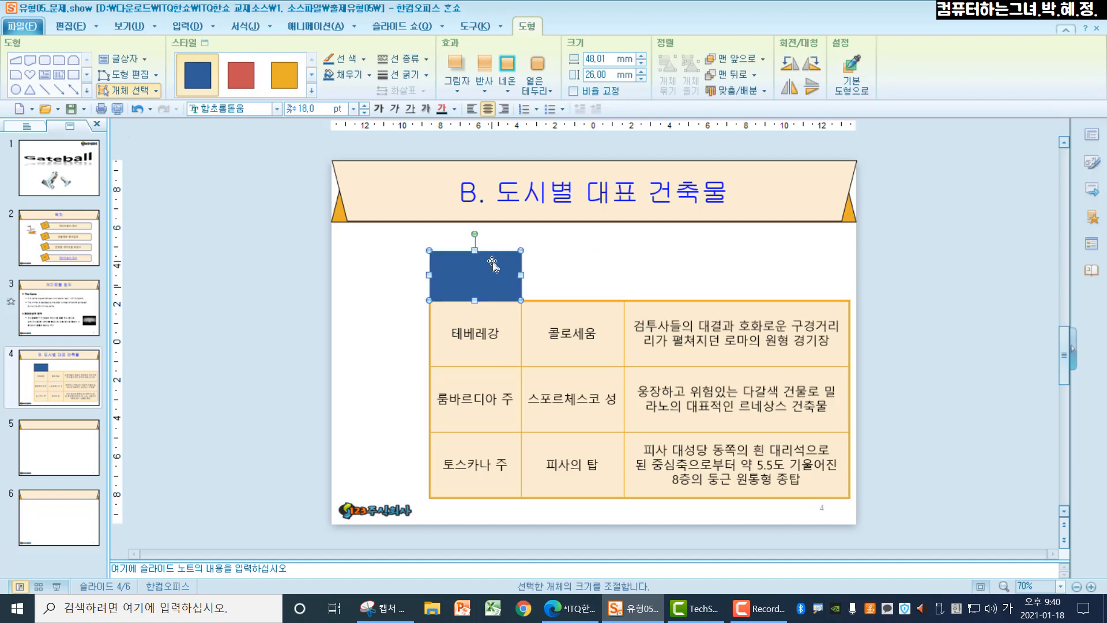
Step: Give the rectangle an orange theme fill and a 1 pt black outline, and set its formatting as the default for new shapes
left_click(369, 75)
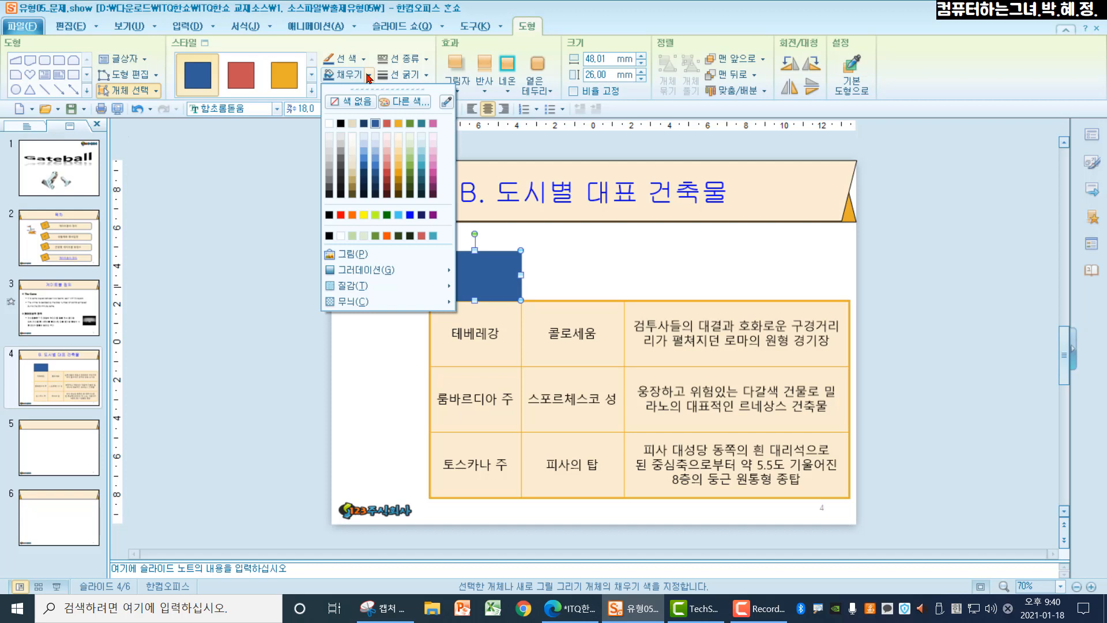
left_click(399, 124)
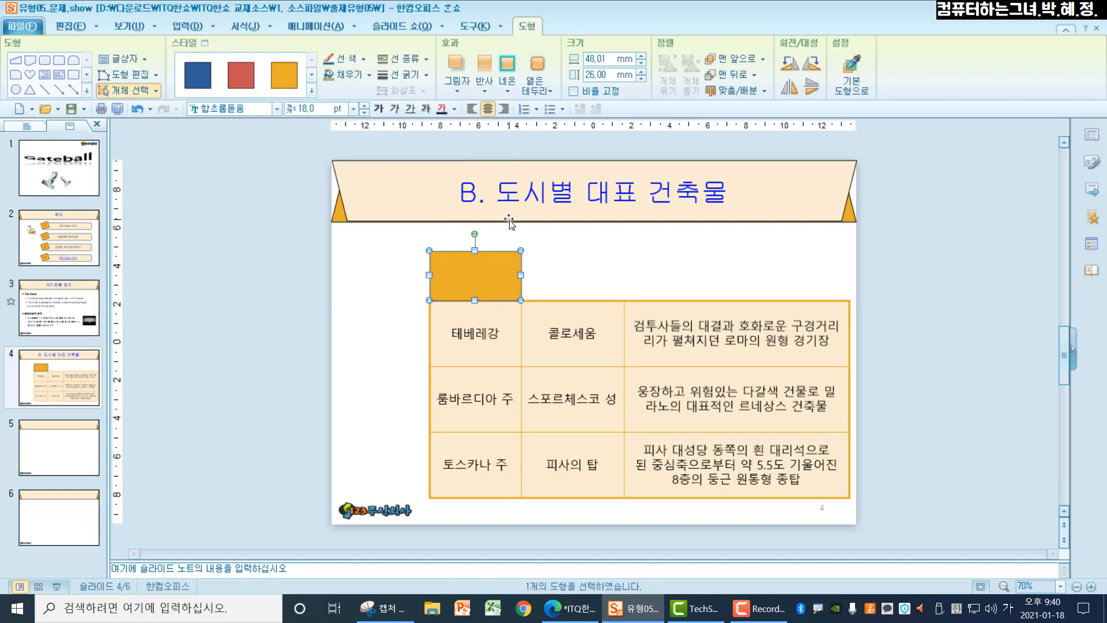
left_click(364, 60)
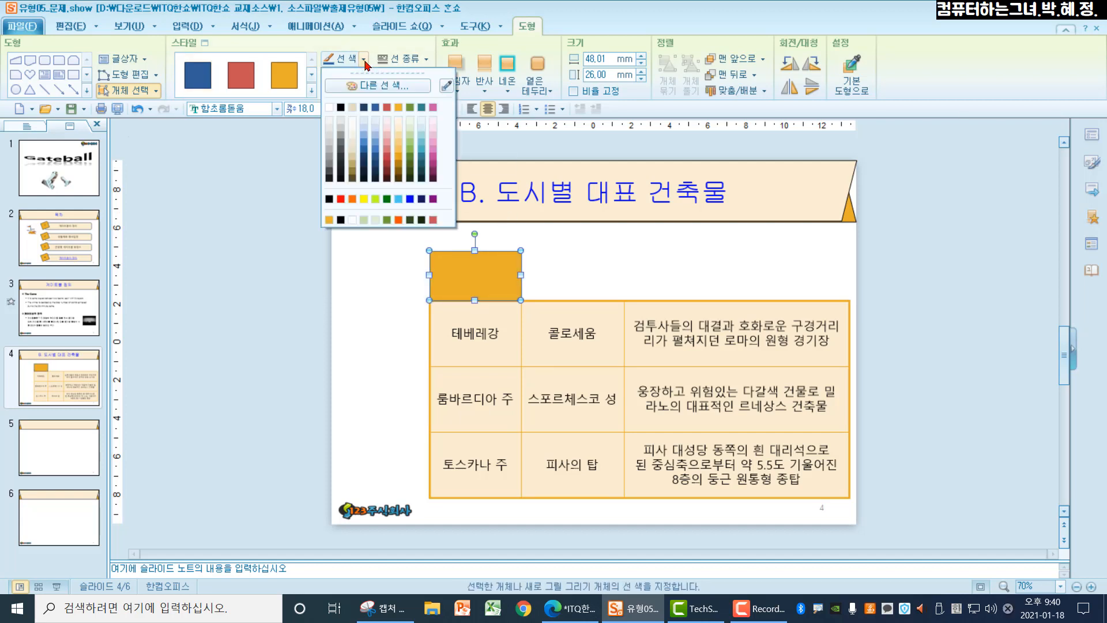
left_click(341, 108)
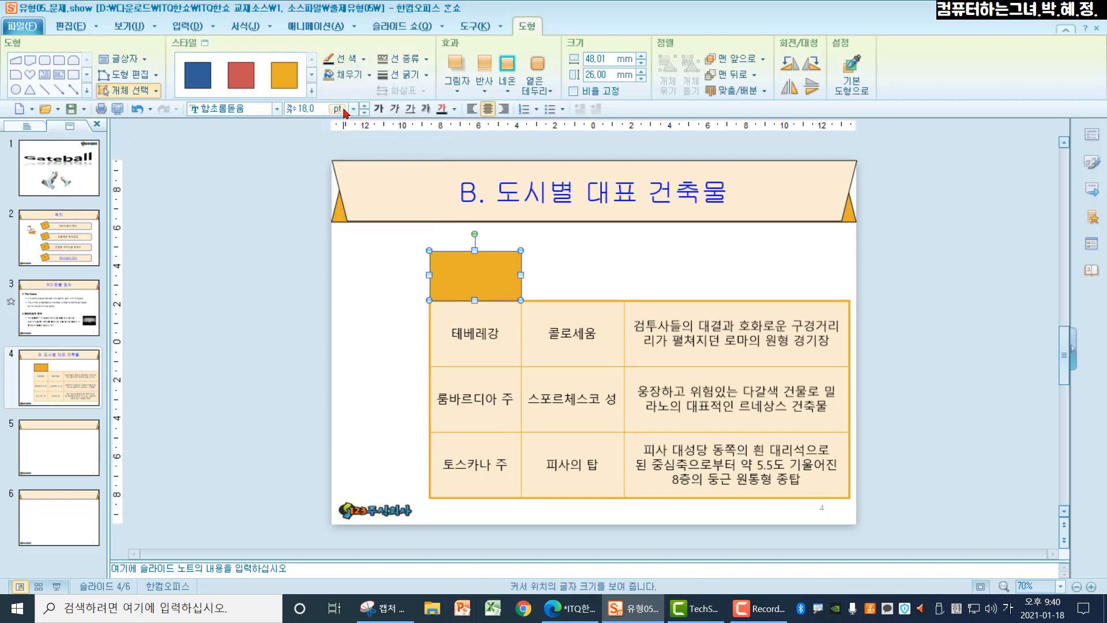
left_click(404, 75)
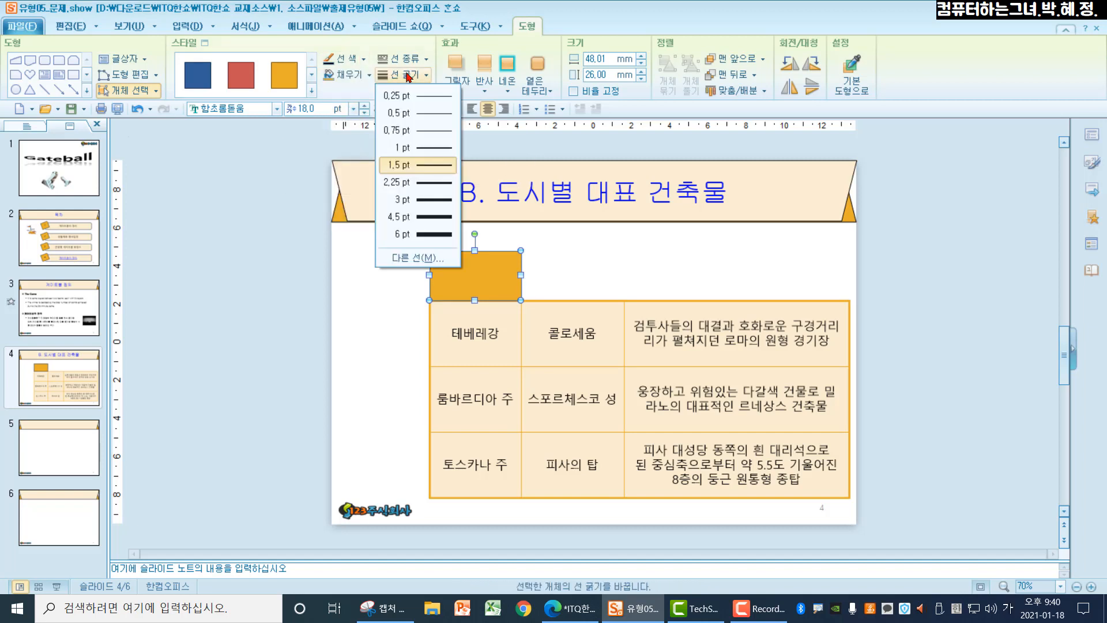
left_click(419, 149)
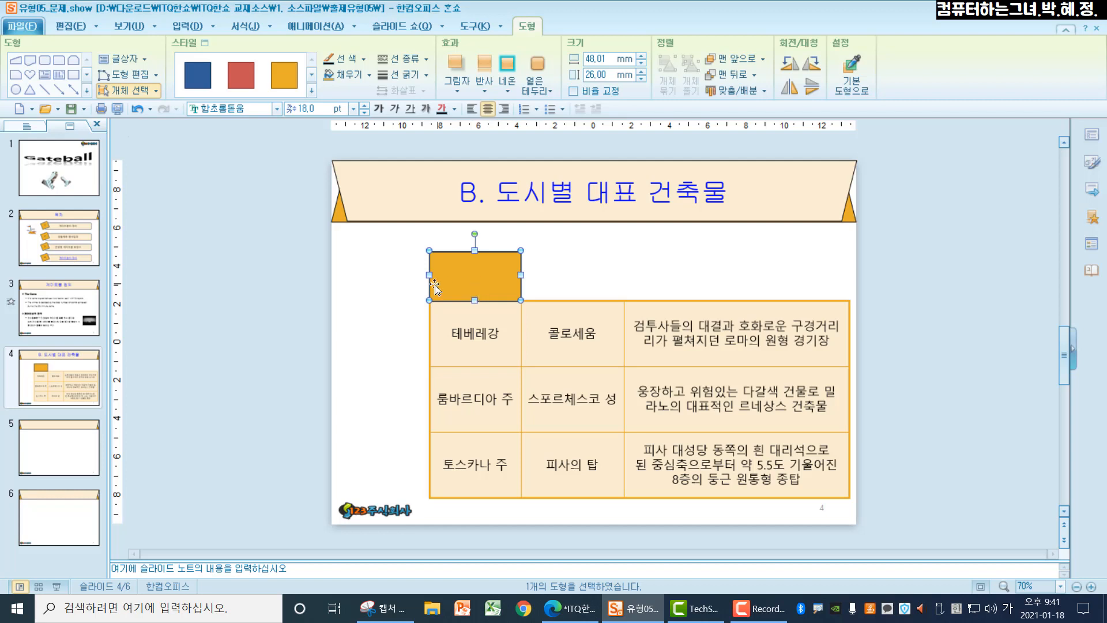
right_click(469, 272)
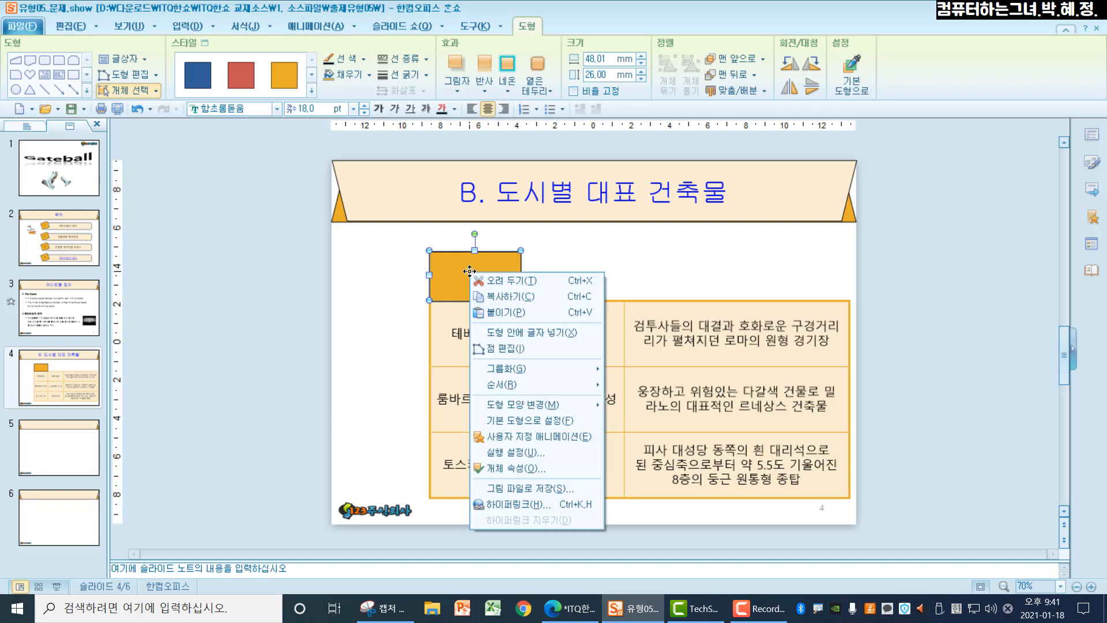
left_click(503, 421)
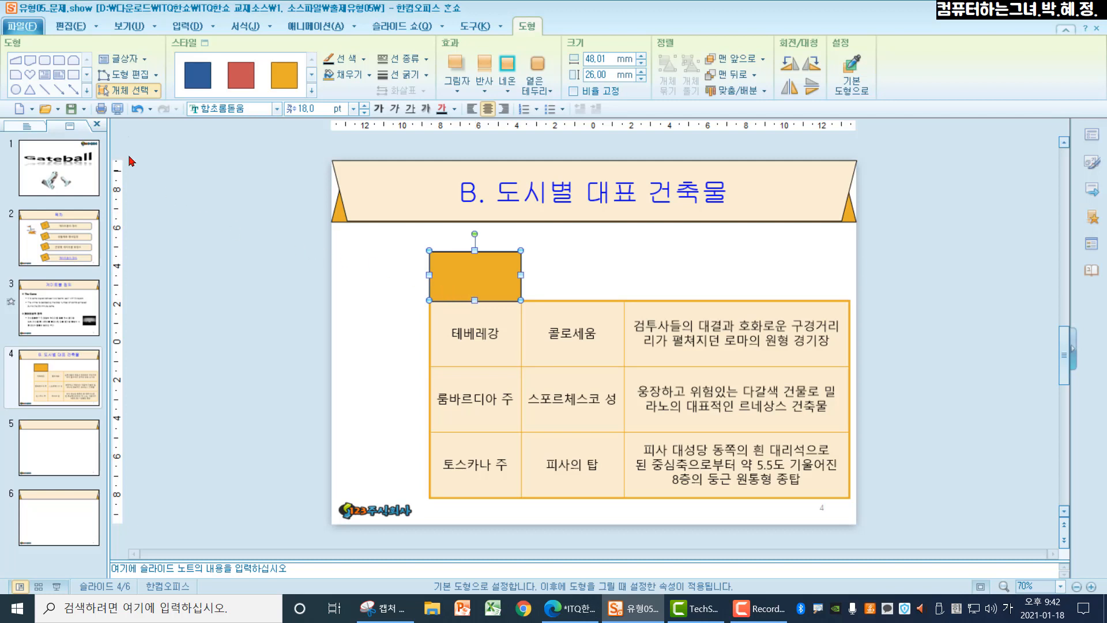
Step: Choose the trapezoid (사다리꼴) from the basic shapes for drawing on the slide
left_click(87, 92)
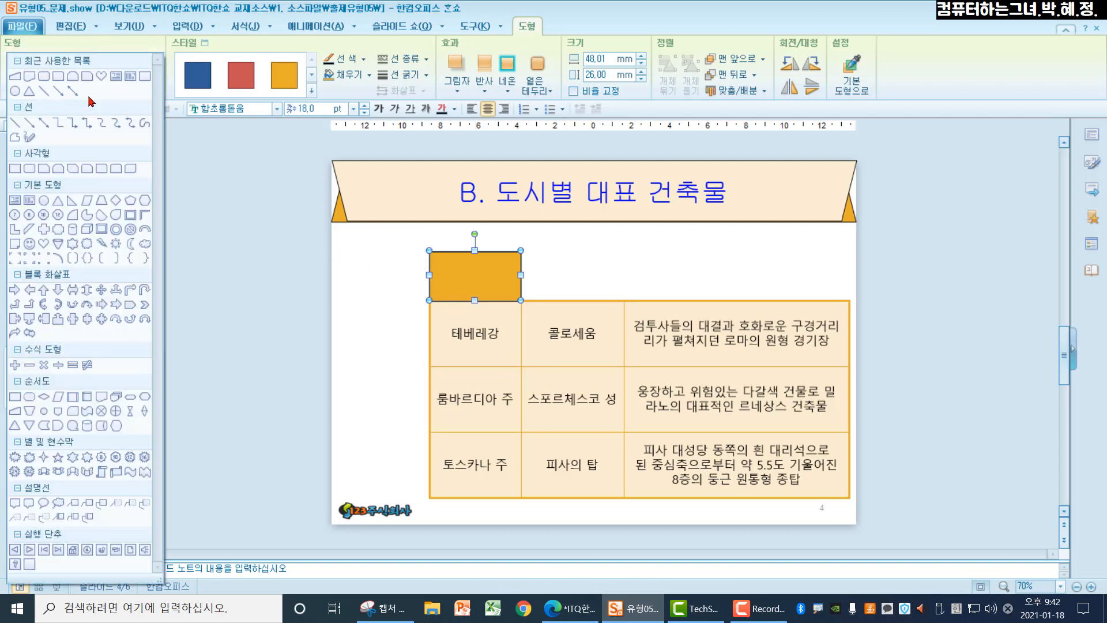
left_click(101, 201)
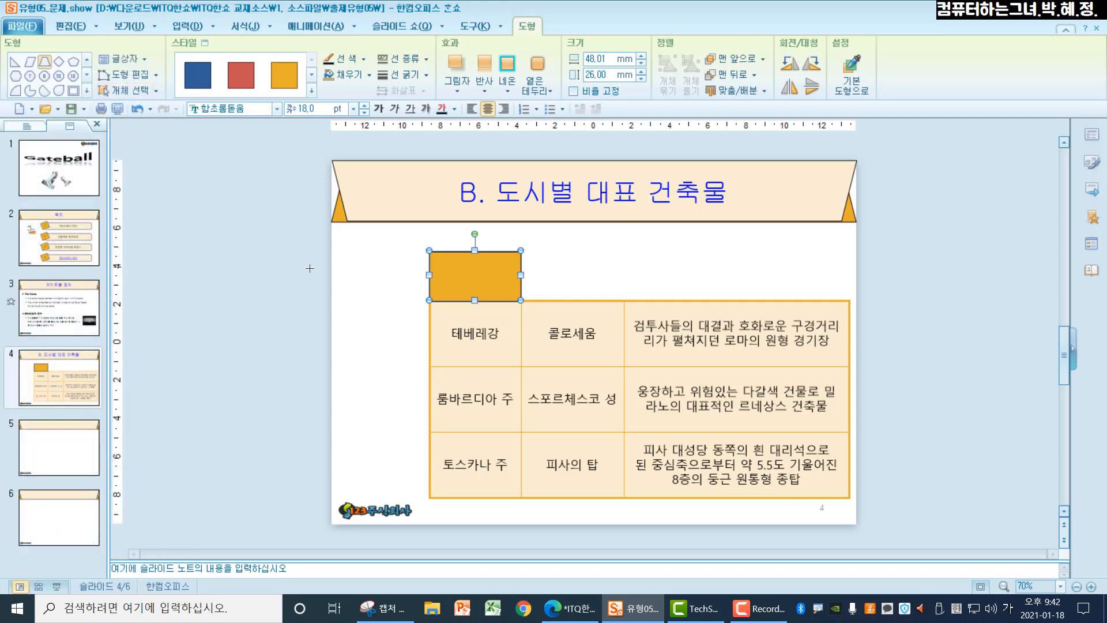